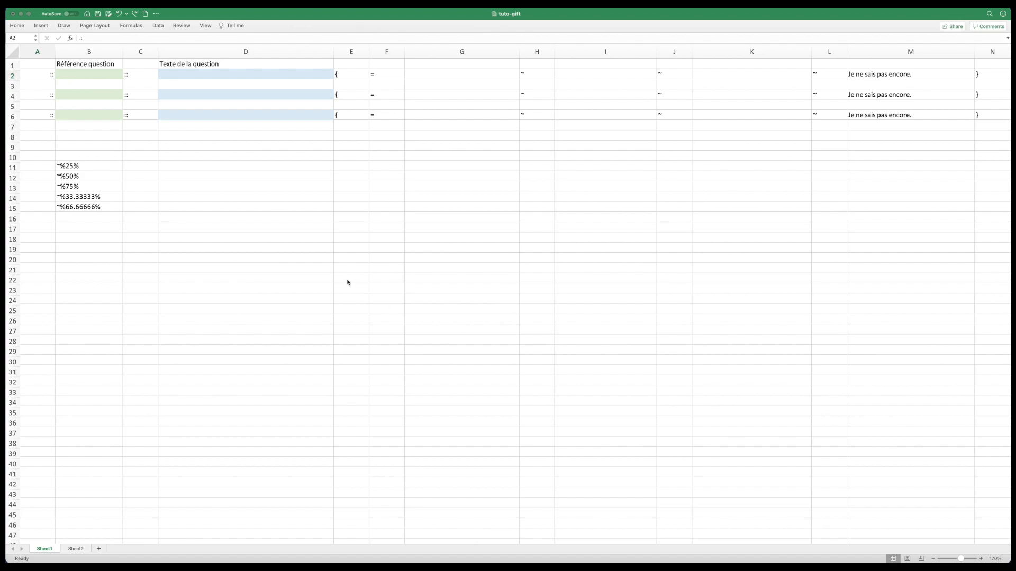
# - Examine the GIFT template: question reference and text columns, braces, the = and ~ answer markers, and the blank separator rows
pyautogui.moveTo(36, 76); pyautogui.dragTo(132, 116)
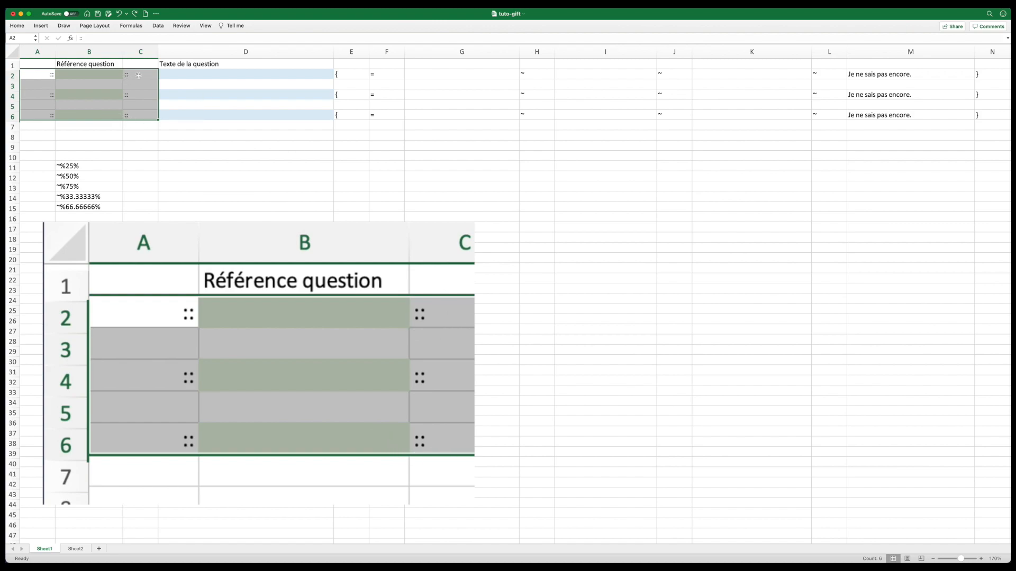
pyautogui.click(169, 74)
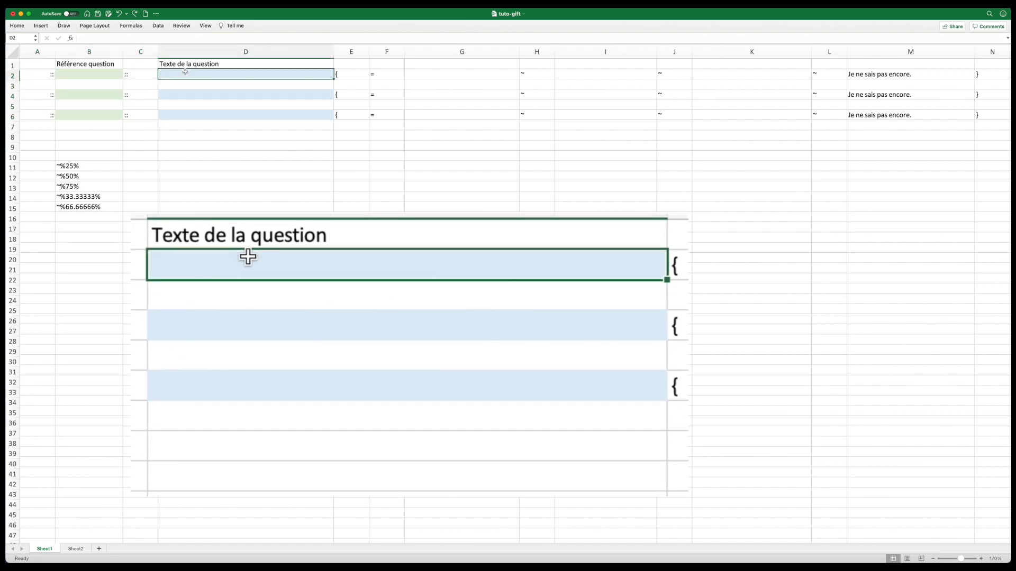
pyautogui.moveTo(192, 71); pyautogui.dragTo(192, 113)
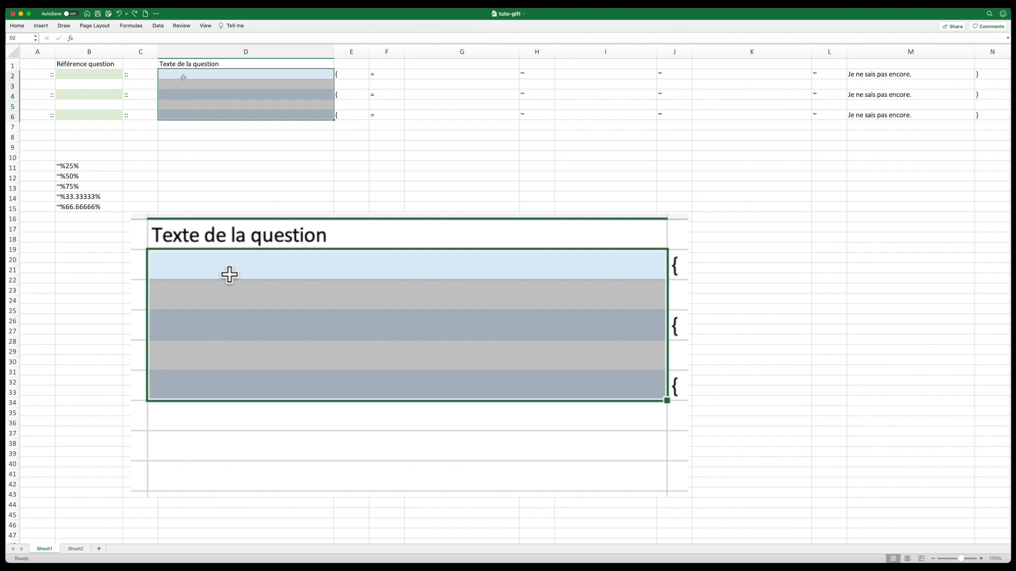
pyautogui.moveTo(351, 74); pyautogui.dragTo(352, 118)
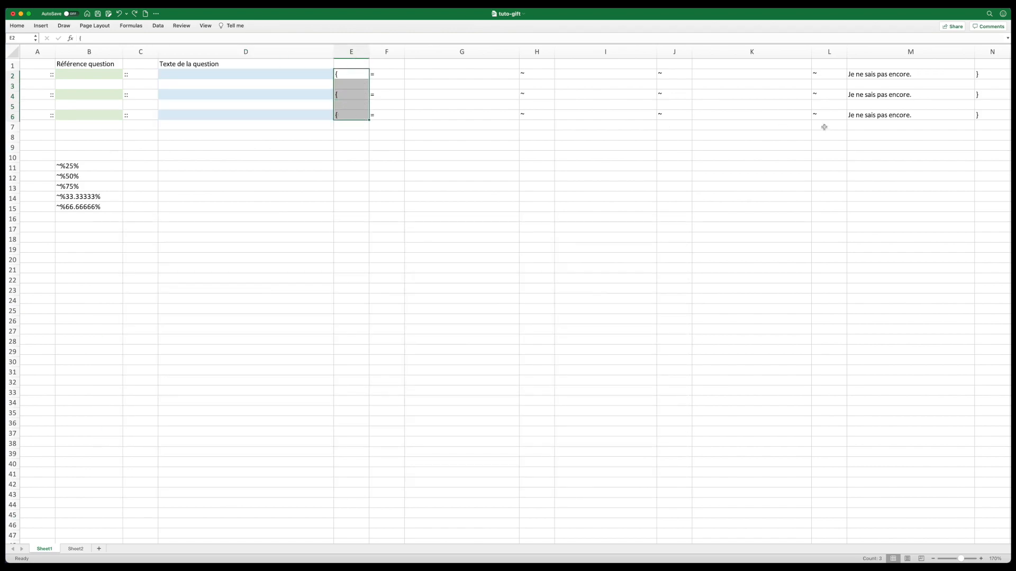
pyautogui.moveTo(985, 76); pyautogui.dragTo(987, 116)
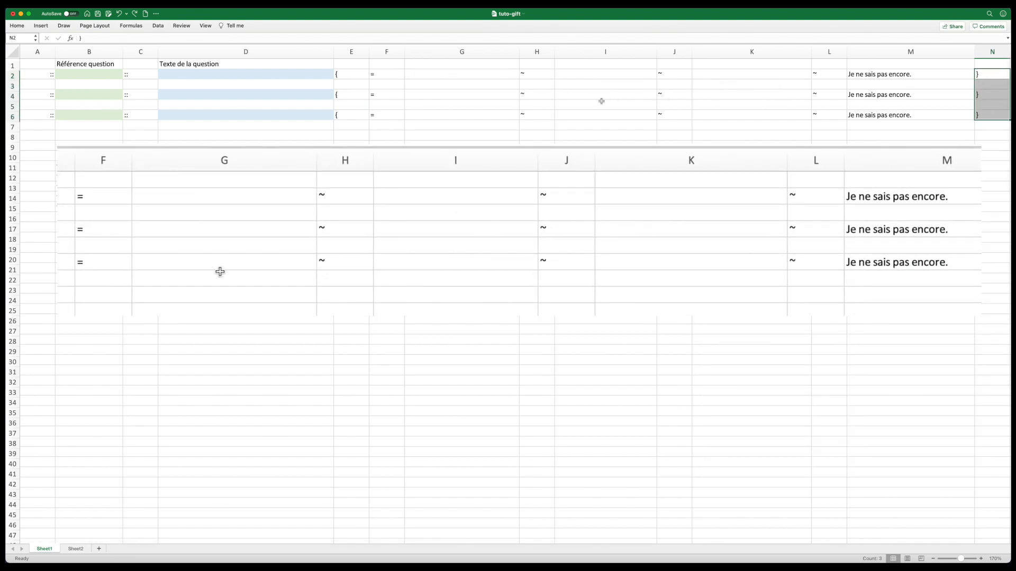
pyautogui.click(385, 74)
pyautogui.click(377, 95)
pyautogui.click(381, 116)
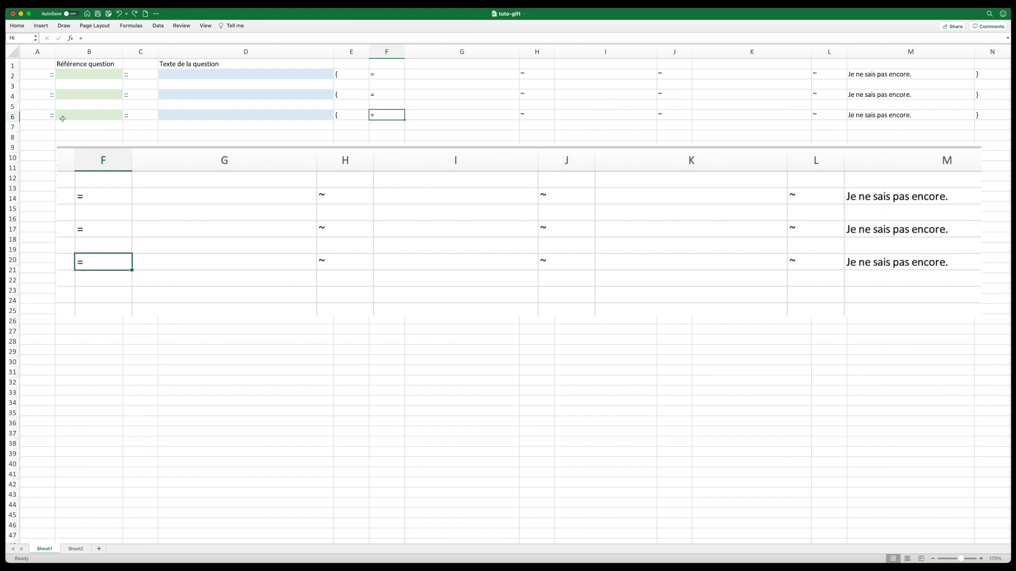
pyautogui.click(12, 86)
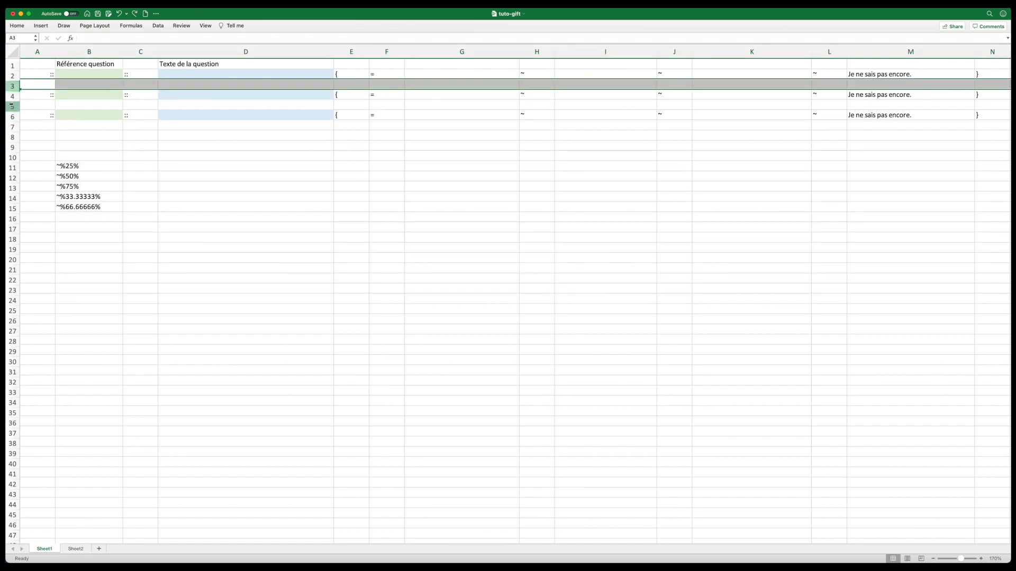
pyautogui.click(12, 106)
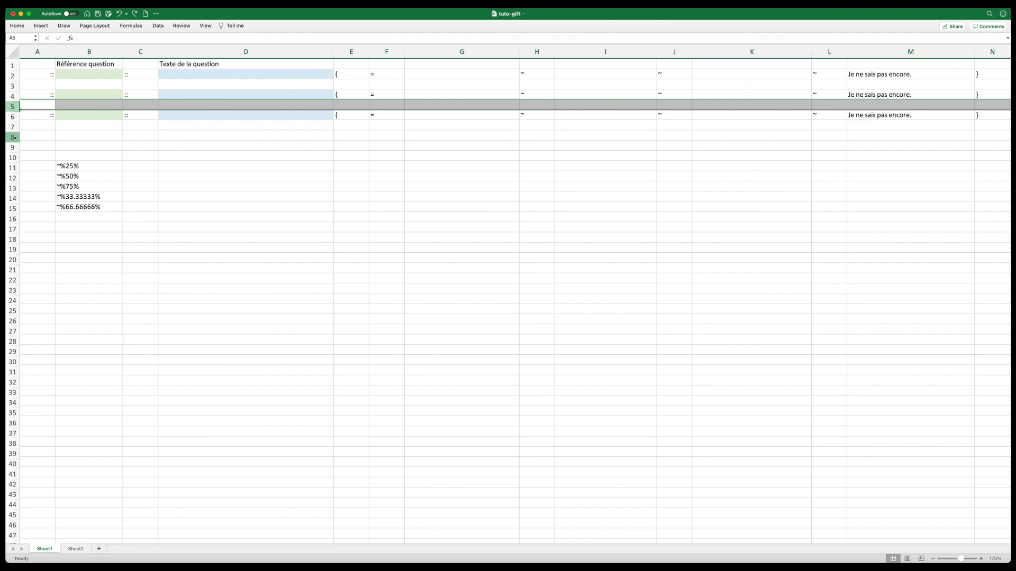
# - Review the partial-credit codes in B11:B15, from ~%25% to ~%66.66666%
pyautogui.click(76, 166)
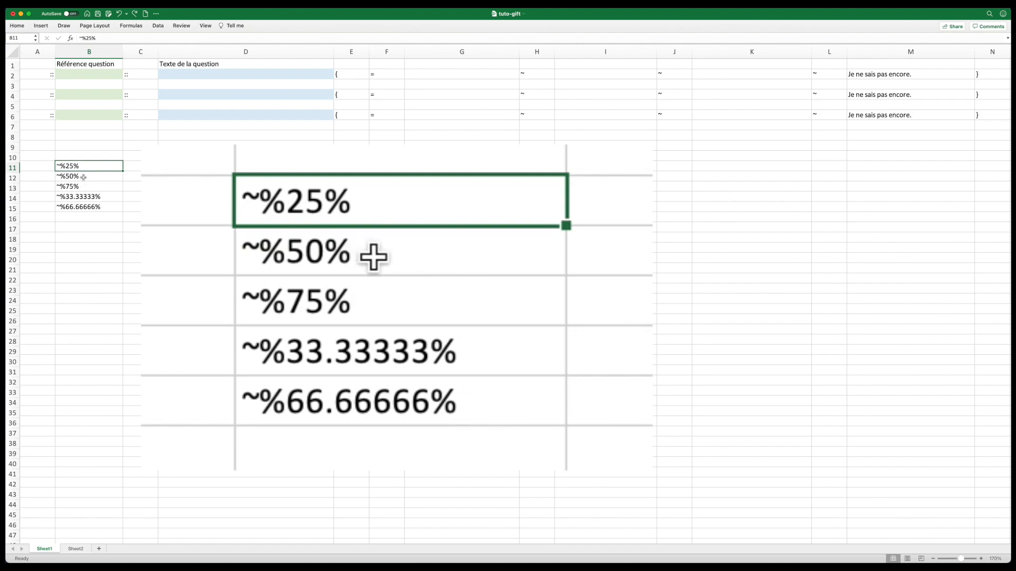
pyautogui.click(85, 177)
pyautogui.click(87, 186)
pyautogui.click(90, 196)
pyautogui.click(92, 207)
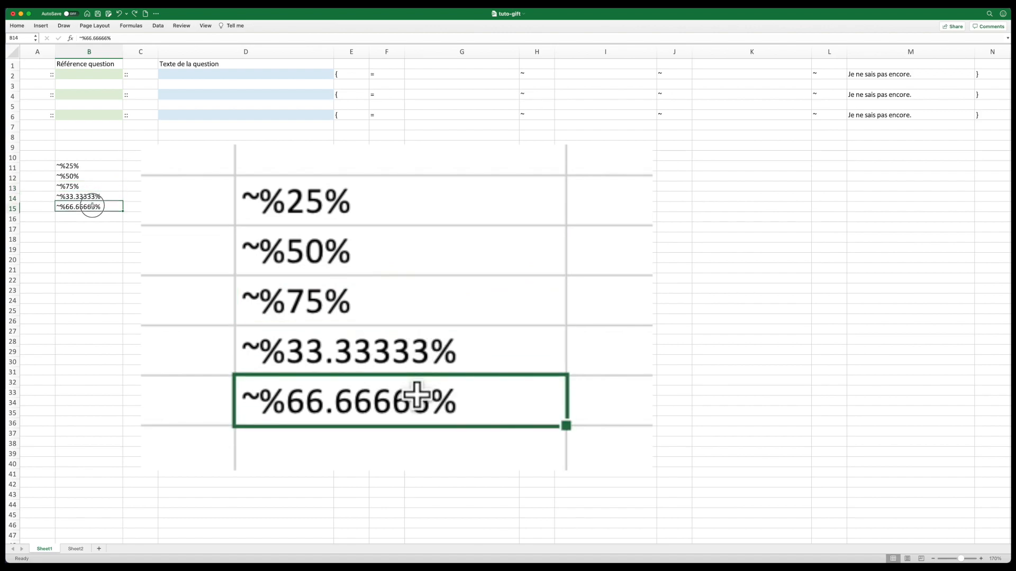
pyautogui.click(77, 199)
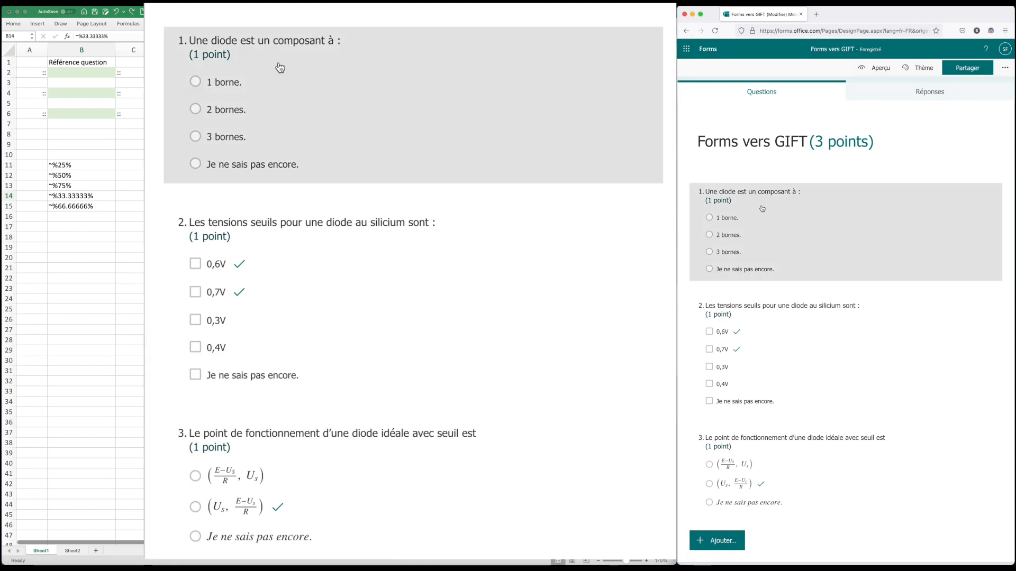
# - Copy question 1's text "Une diode est un composant à :" from Microsoft Forms into cell D2 of the Excel template
pyautogui.click(764, 203)
pyautogui.press('super+c')
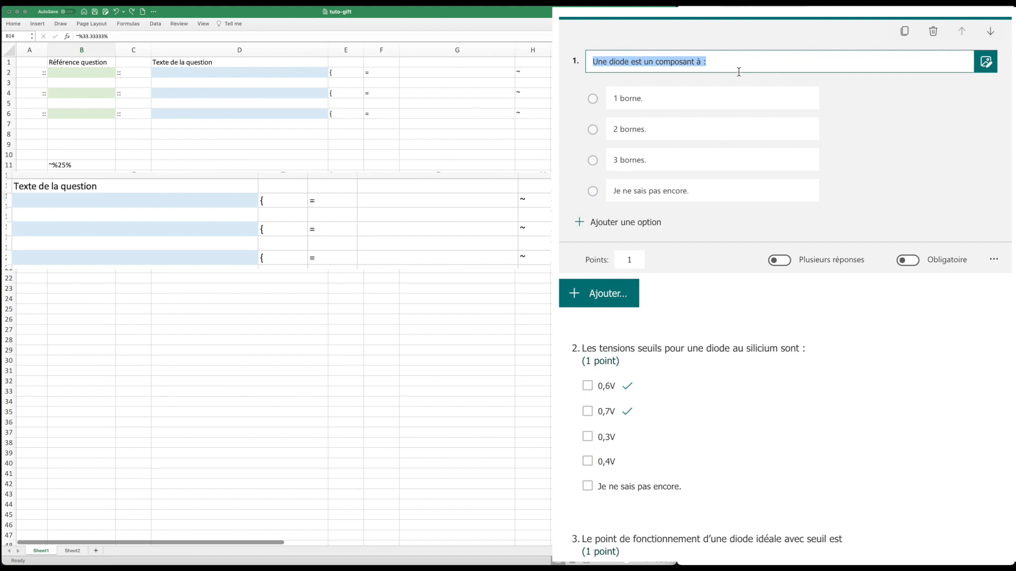
pyautogui.click(181, 73)
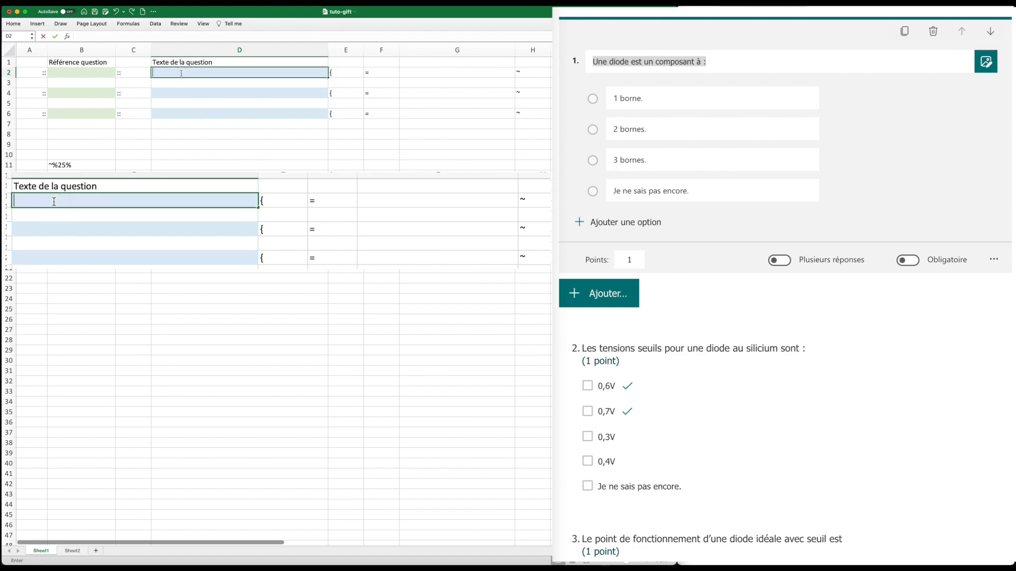
pyautogui.press('super+v')
# - Copy question 1's answer "1 borne." from the form into G2, after the = marker
pyautogui.click(658, 100)
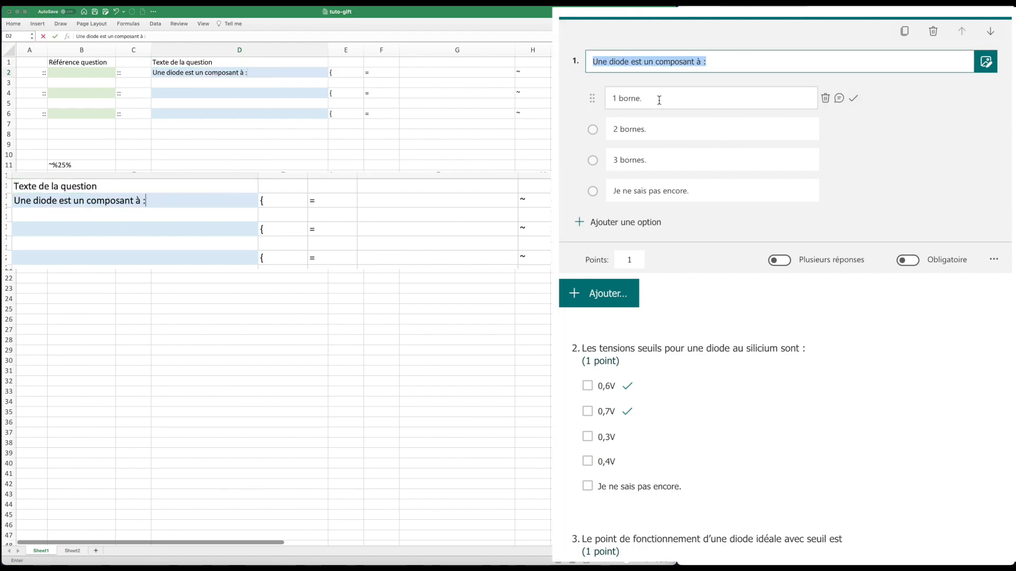
pyautogui.press('super+a')
pyautogui.press('super+c')
pyautogui.click(433, 75)
pyautogui.press('super+v')
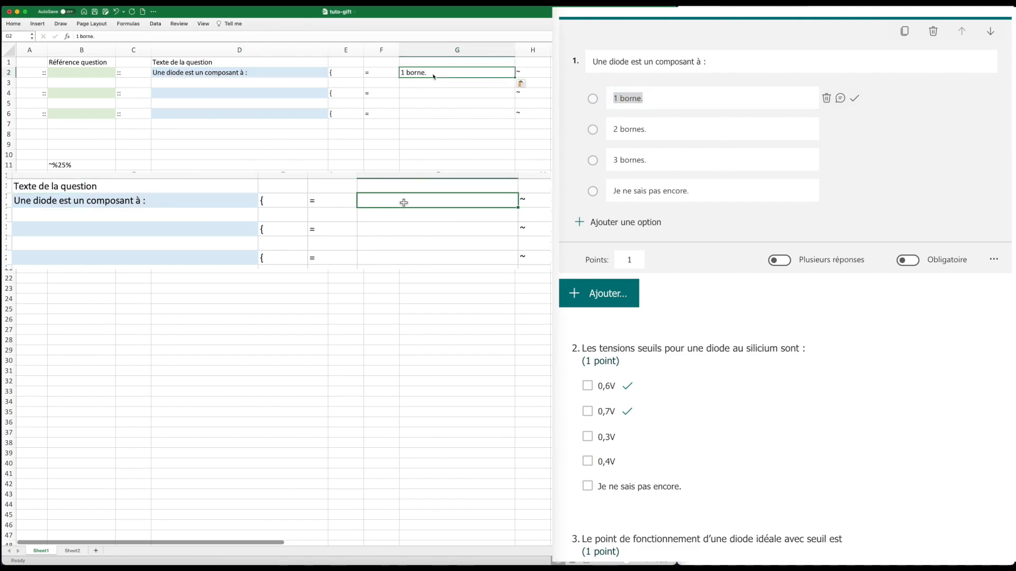
# - Copy question 1's answer "2 bornes." from the form into cell I2
pyautogui.hscroll(5, 433, 75)
pyautogui.click(656, 129)
pyautogui.press('super+a')
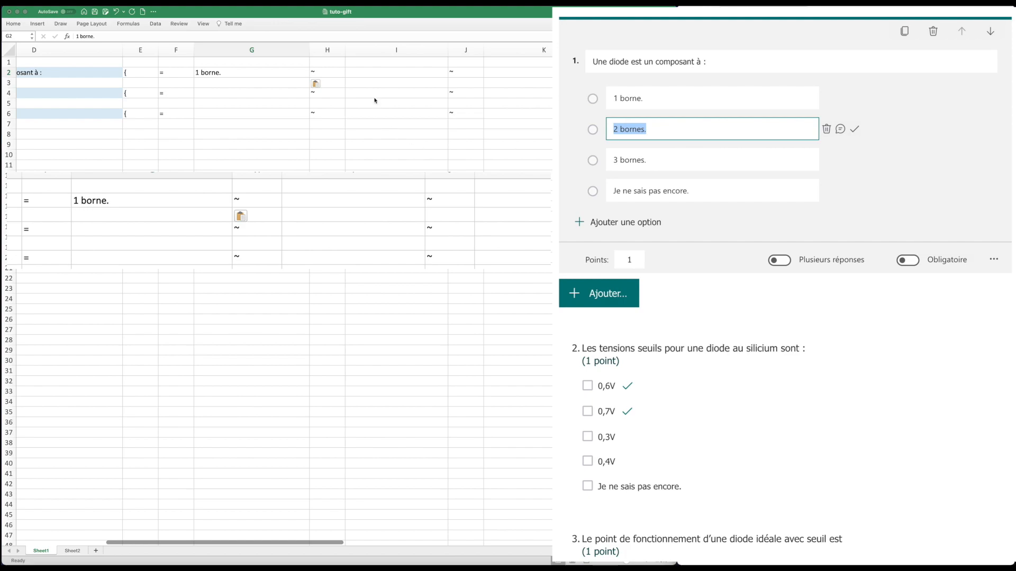
pyautogui.press('super+c')
pyautogui.click(384, 73)
pyautogui.press('super+v')
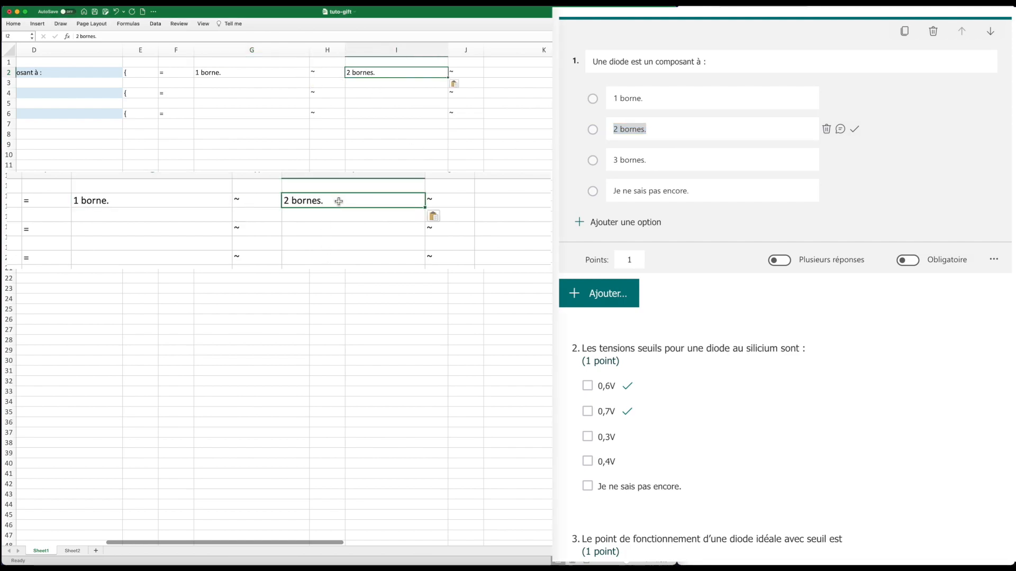
# - Copy question 1's answer "3 bornes." from the form into cell K2
pyautogui.click(654, 160)
pyautogui.press('super+a')
pyautogui.press('super+c')
pyautogui.click(517, 72)
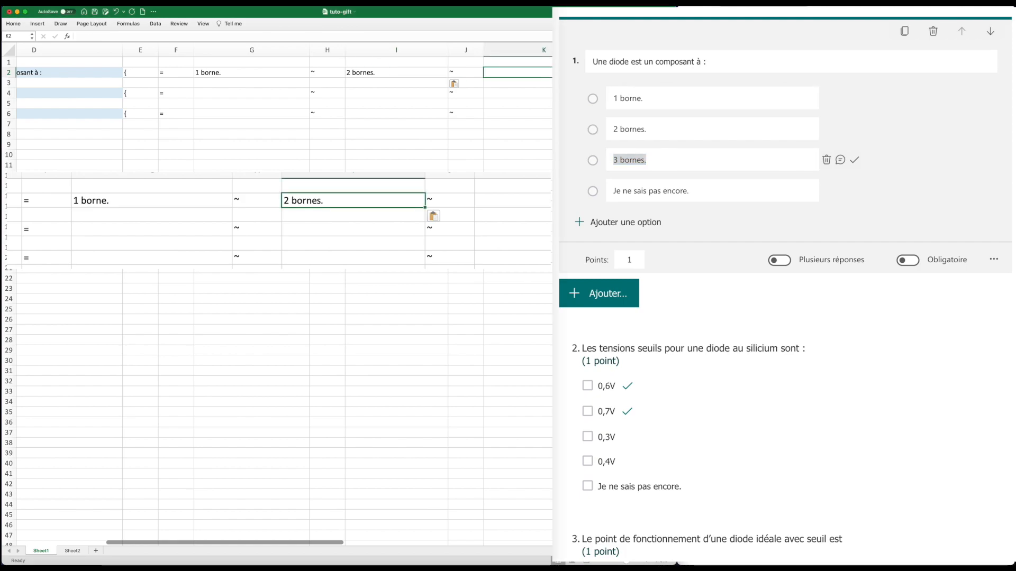
pyautogui.press('super+v')
# - Paste question 2's text "Les tensions seuils pour une diode au silicium sont :" into D4 and its answer "0,6V" into G4
pyautogui.hscroll(-5, 275, 265)
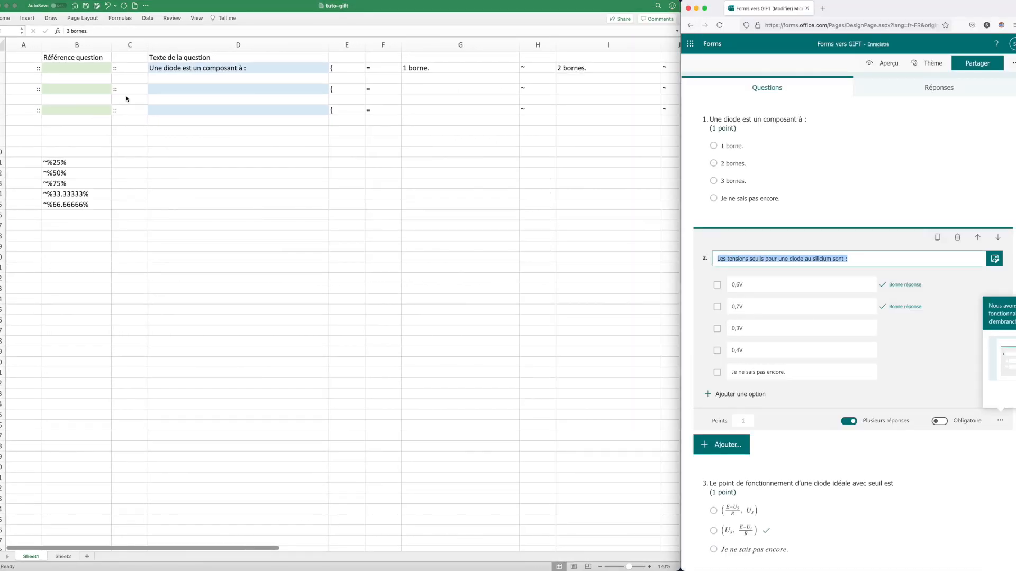
pyautogui.press('super+v')
pyautogui.press('super+v')
# - Copy question 2's answer "0,7V" from the form into cell I4
pyautogui.click(756, 308)
pyautogui.press('super+a')
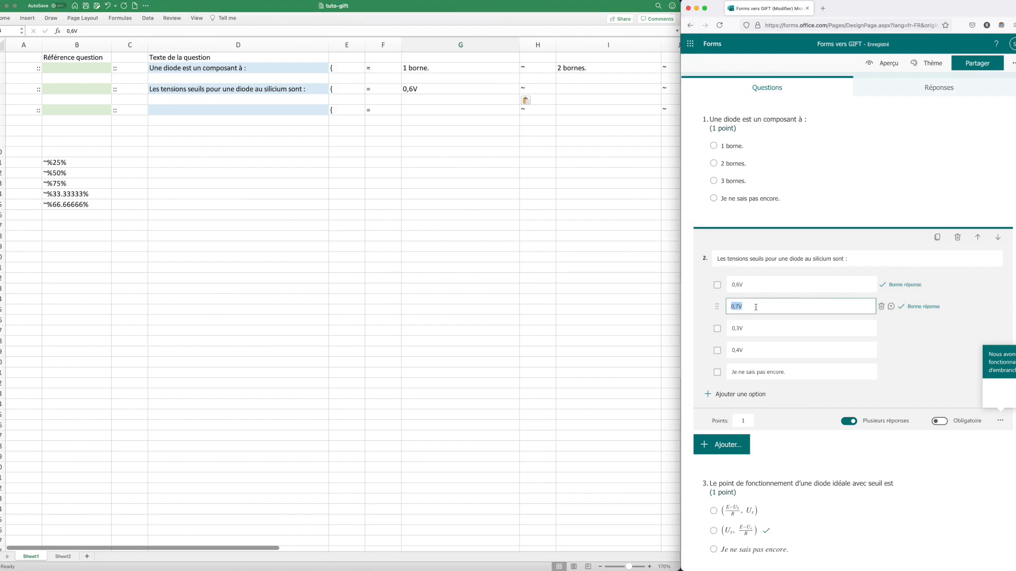
pyautogui.press('super+c')
pyautogui.click(608, 89)
pyautogui.press('super+v')
# - Copy question 2's answer "0,3V" from the form into cell K4
pyautogui.click(755, 329)
pyautogui.press('super+a')
pyautogui.press('super+c')
pyautogui.click(452, 90)
pyautogui.press('super+v')
pyautogui.click(585, 90)
pyautogui.press('super+v')
# - Copy question 2's answer "0,4V" from the form into cell M4
pyautogui.click(755, 351)
pyautogui.press('super+a')
pyautogui.press('super+c')
pyautogui.click(496, 89)
pyautogui.press('super+v')
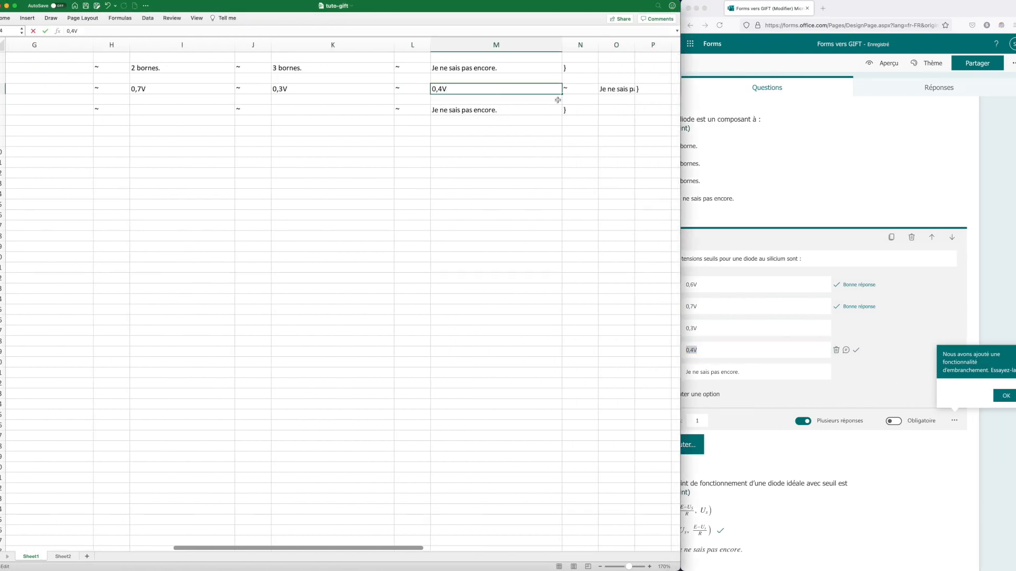
# - Copy the ~%50% code from B12 into F4 and H4, replacing the markers before 0,6V and 0,7V
pyautogui.hscroll(-10, 619, 97)
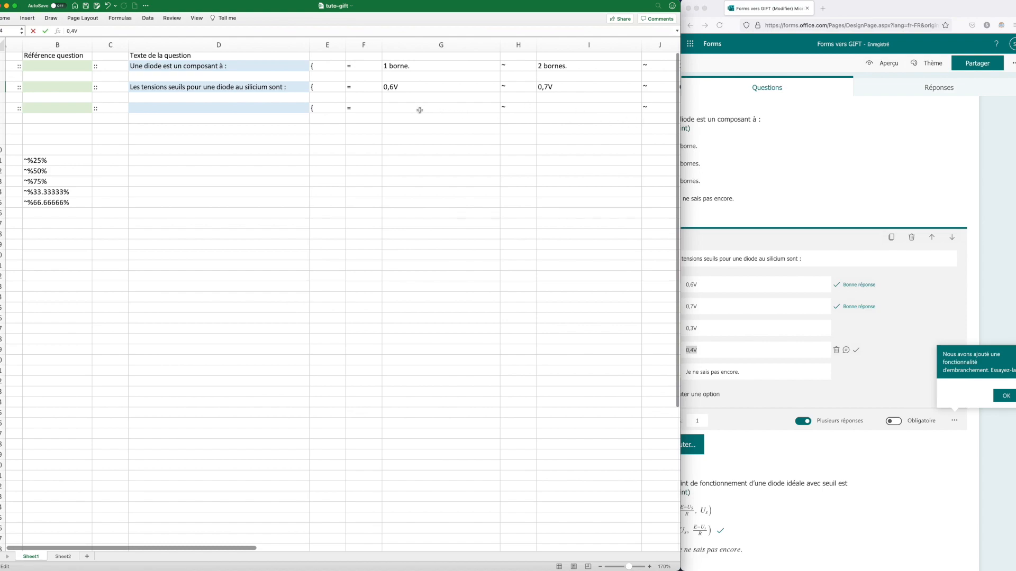
pyautogui.click(70, 175)
pyautogui.doubleClick(69, 174)
pyautogui.moveTo(69, 175); pyautogui.dragTo(20, 172)
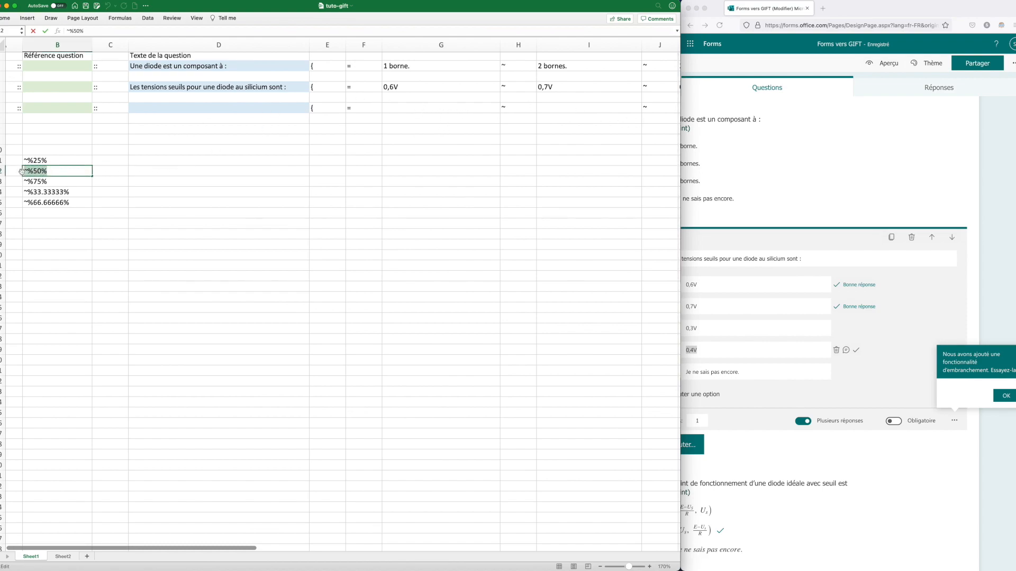
pyautogui.click(371, 89)
pyautogui.doubleClick(371, 89)
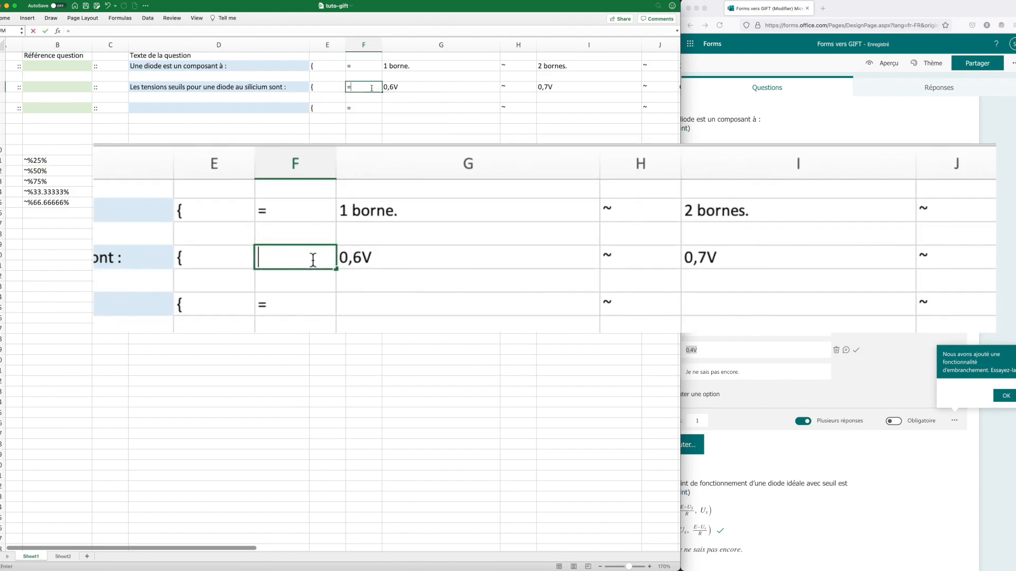
pyautogui.press('super+v')
pyautogui.doubleClick(517, 89)
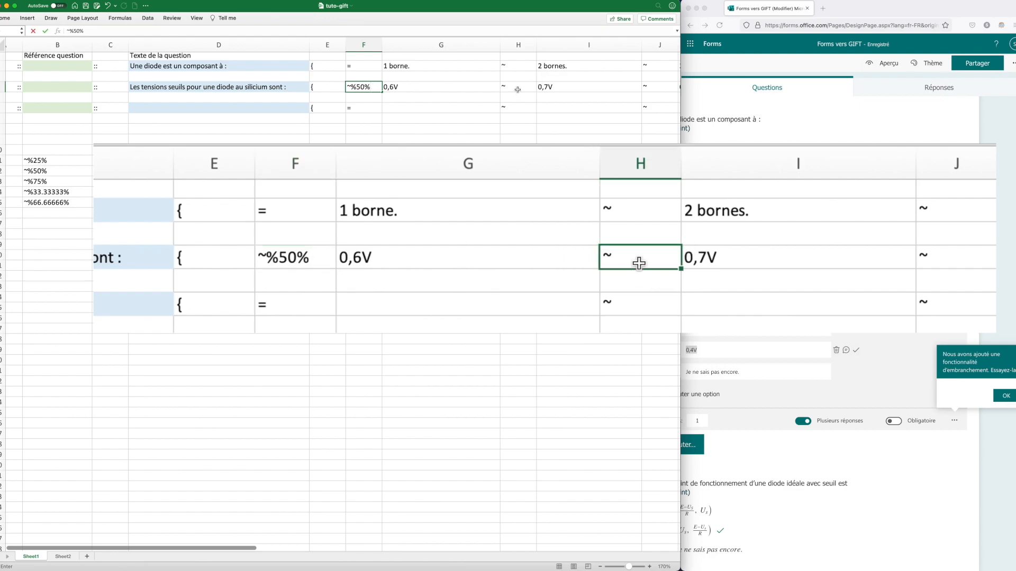
pyautogui.press('super+v')
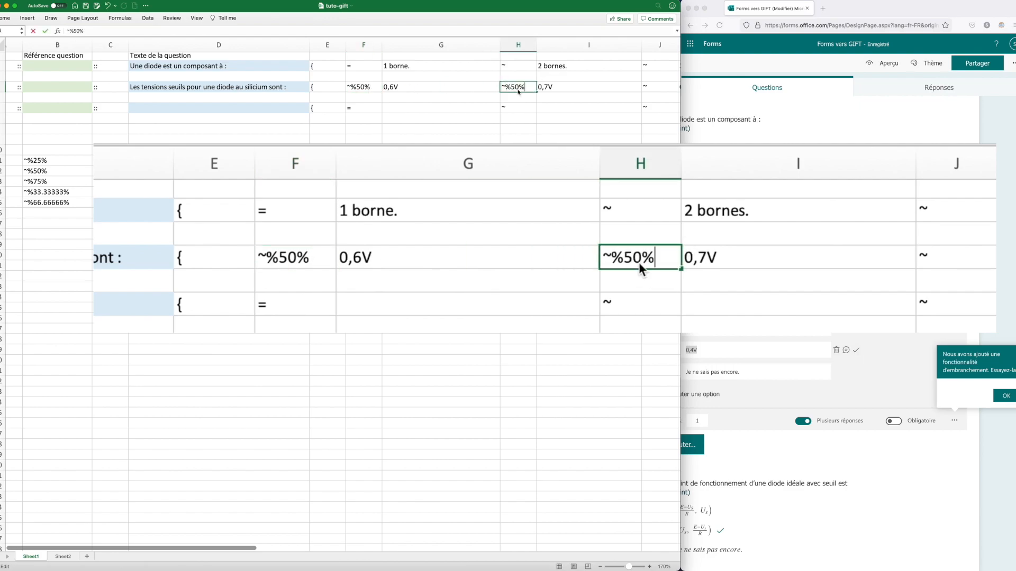
# - Replace the marker before 0,3V in J4 with the copied code, changed to ~%0%
pyautogui.hscroll(5, 565, 91)
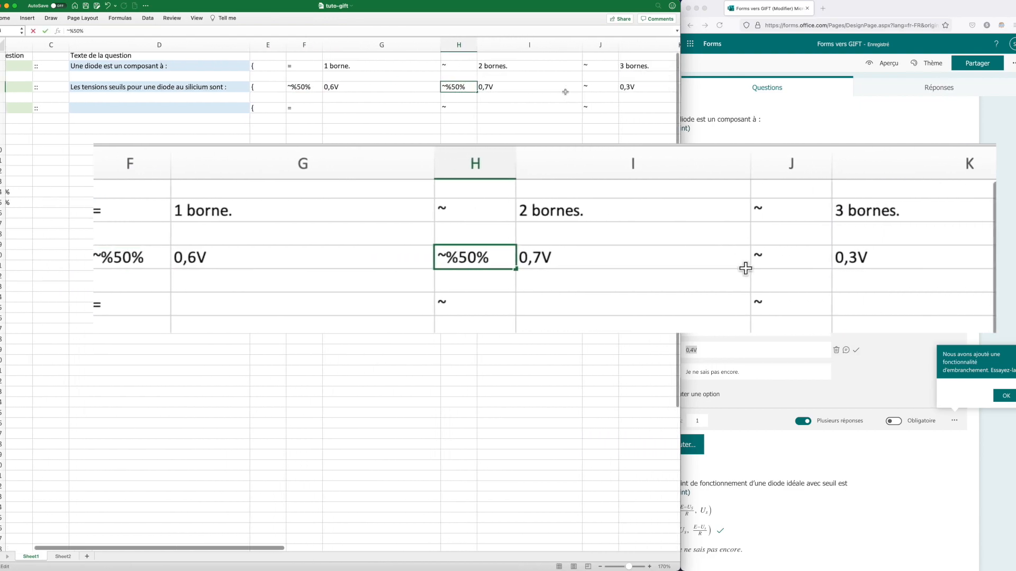
pyautogui.hscroll(5, 565, 92)
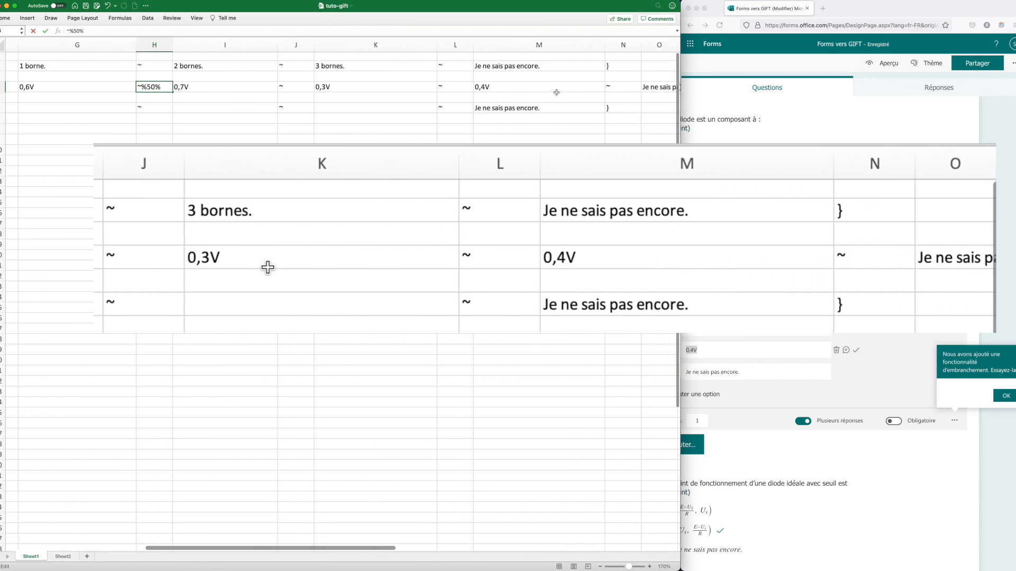
pyautogui.click(289, 88)
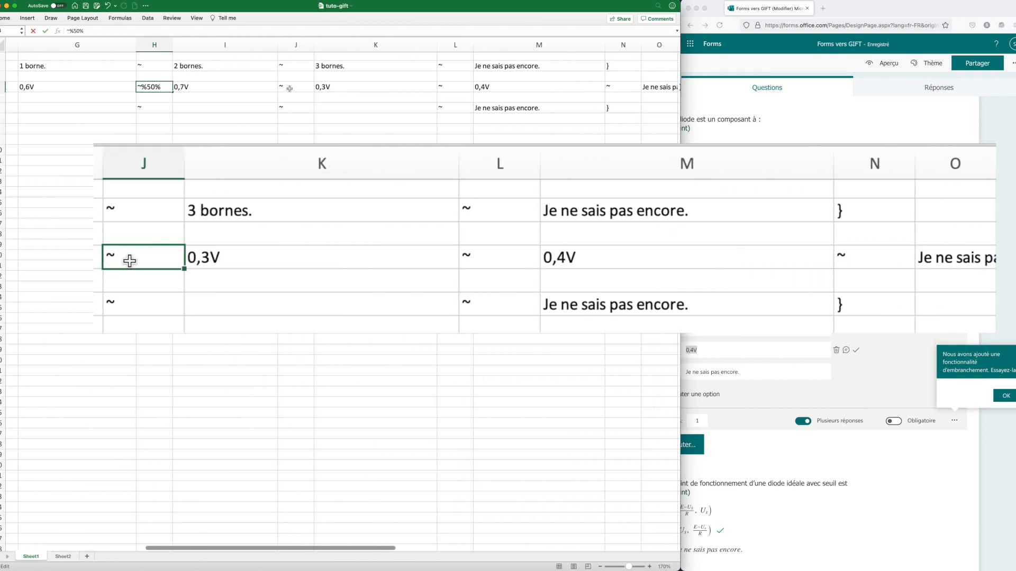
pyautogui.hotkey('ctrl', 'v')
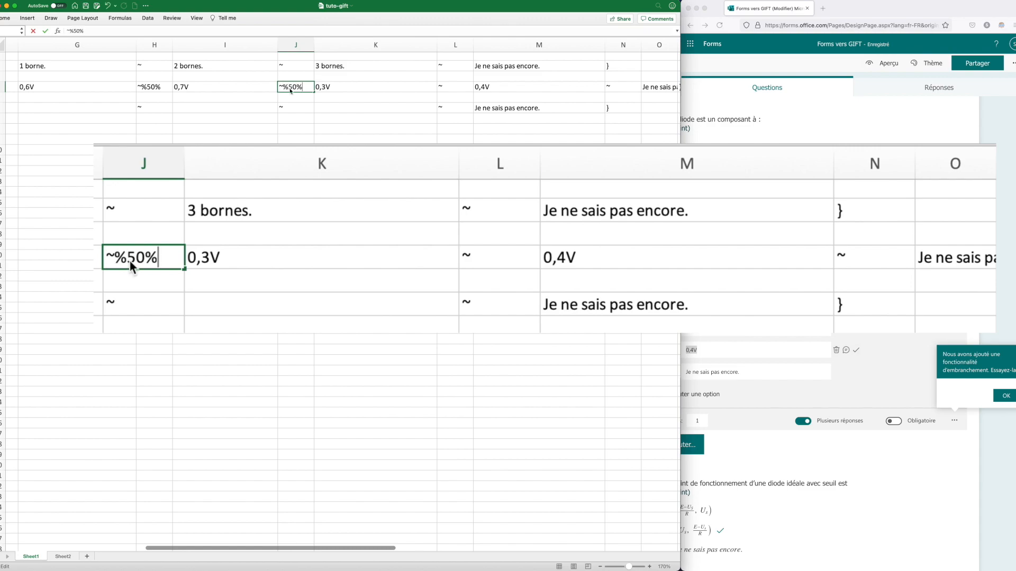
pyautogui.doubleClick(298, 87)
pyautogui.write('0')
# - Set the markers in L4 and N4, before 0,4V and "Je ne sais pas encore.", to ~%0%
pyautogui.doubleClick(445, 88)
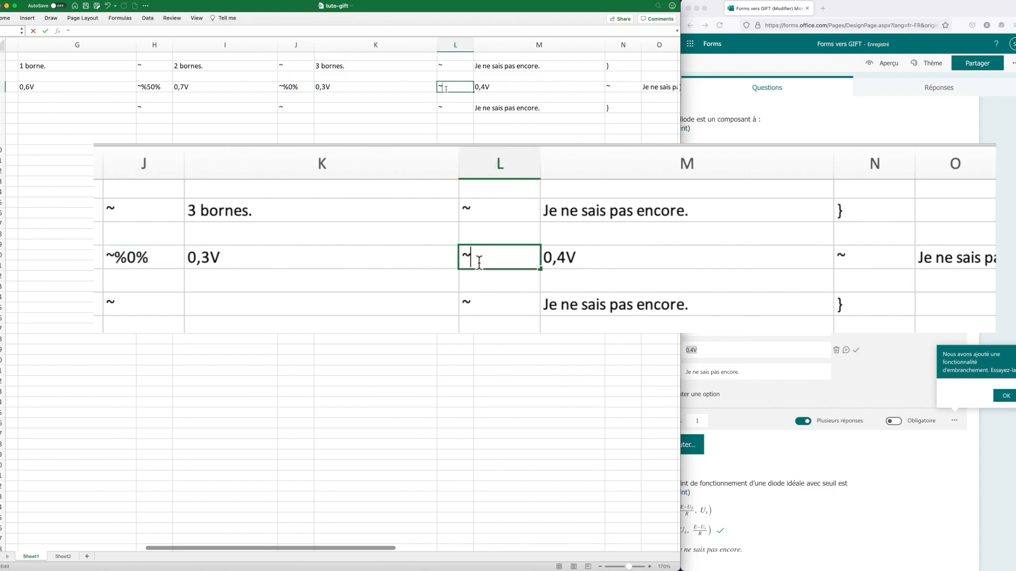
pyautogui.hotkey('ctrl', 'v')
pyautogui.press('BackSpace')
pyautogui.doubleClick(617, 89)
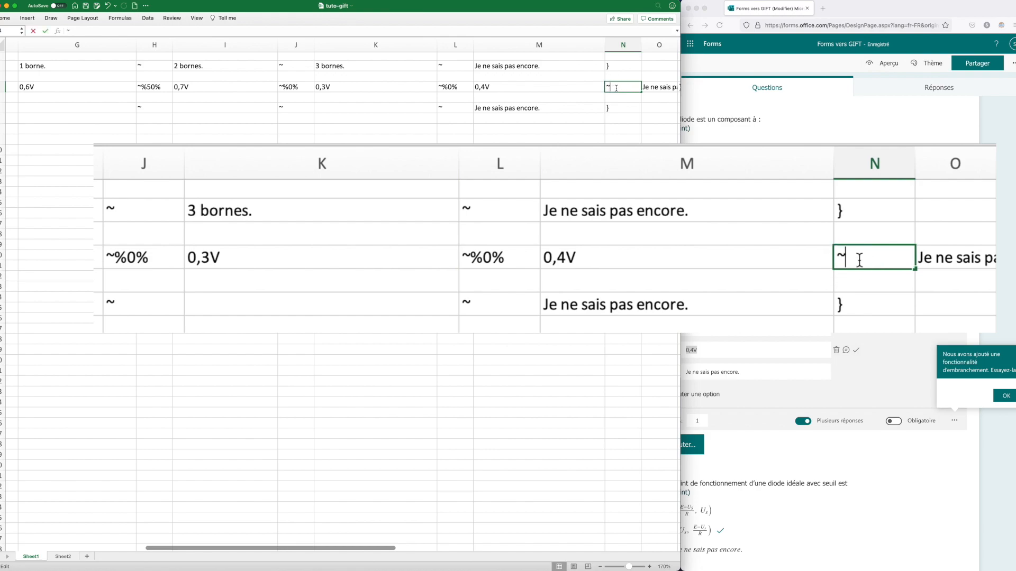
pyautogui.hotkey('ctrl', 'v')
pyautogui.press('BackSpace')
# - Copy question 3's text, "Le point de fonctionnement d'une diode idéale avec seuil est", from the form into cell D6
pyautogui.hscroll(-10, 559, 97)
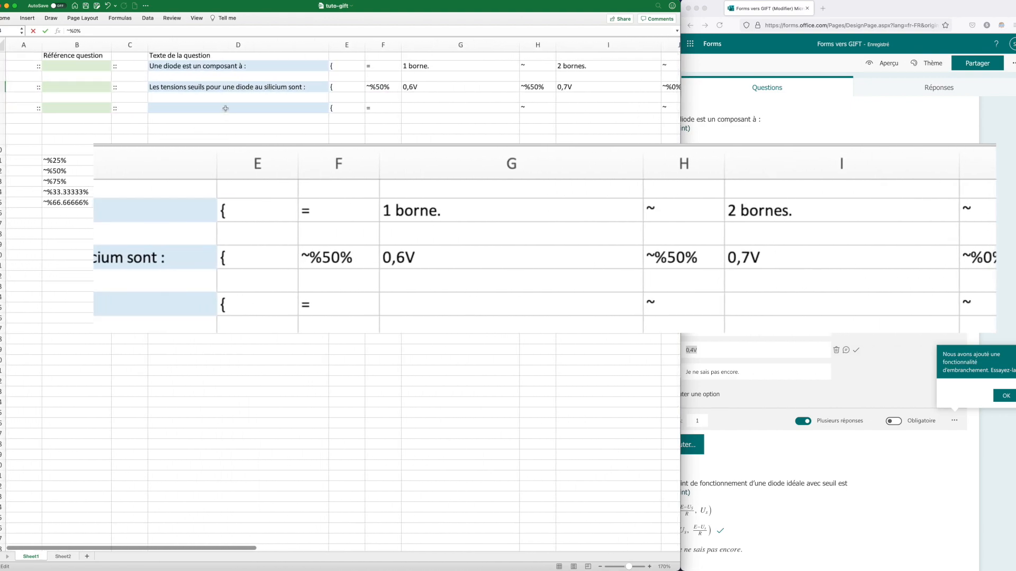
pyautogui.click(883, 240)
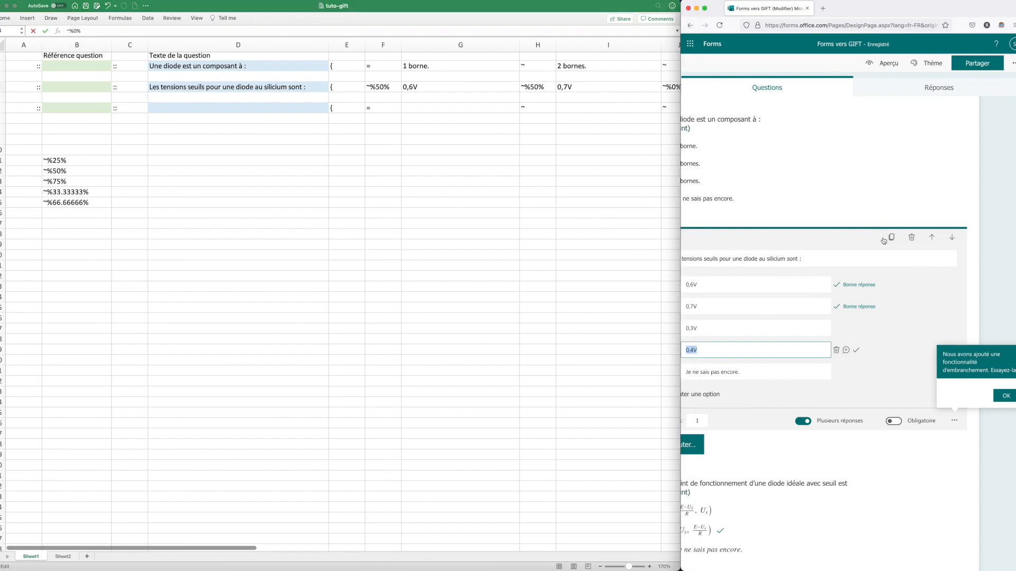
pyautogui.hscroll(-3, 793, 404)
pyautogui.scroll(-1, 794, 403)
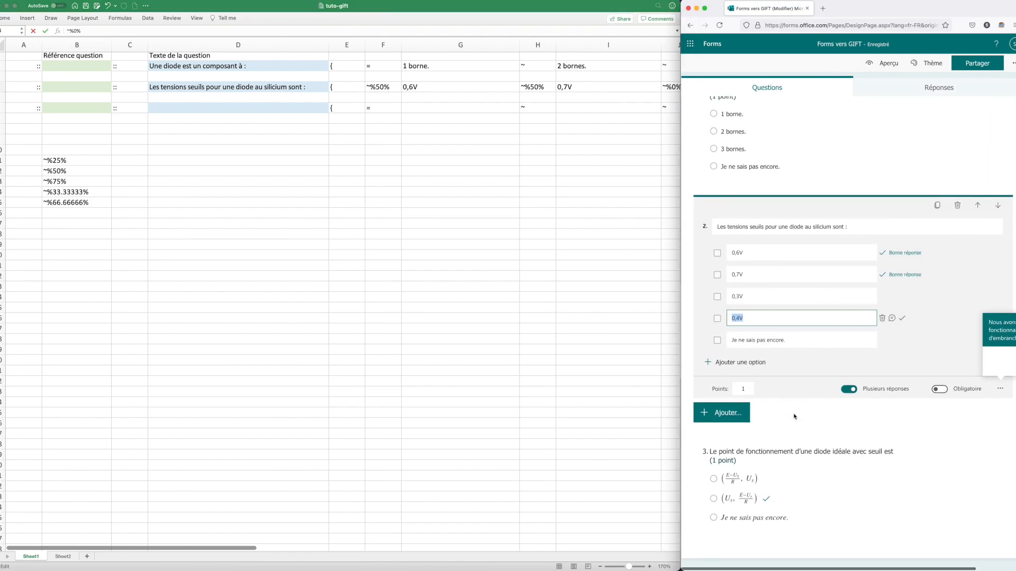
pyautogui.click(774, 463)
pyautogui.press('super+c')
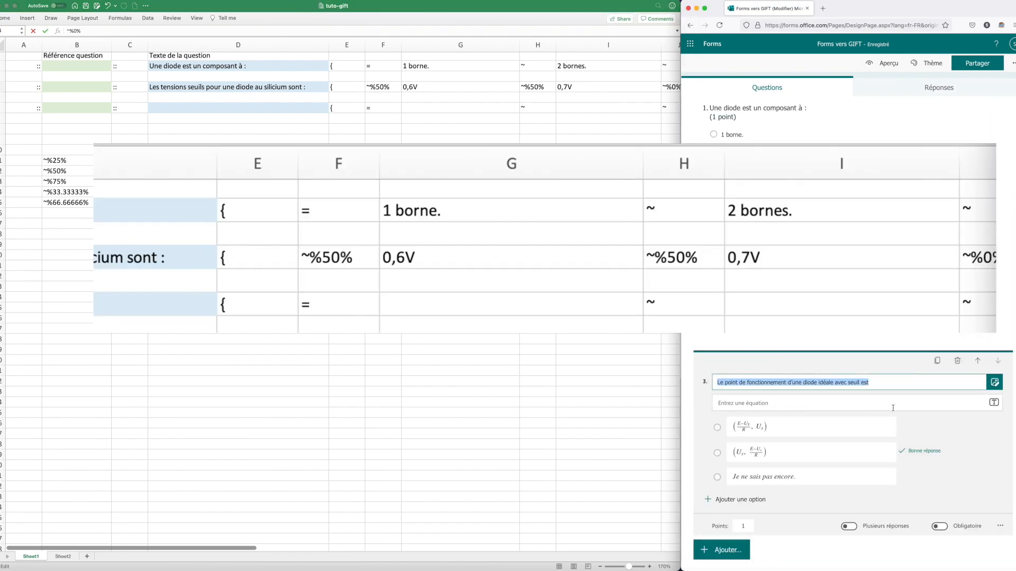
pyautogui.click(224, 108)
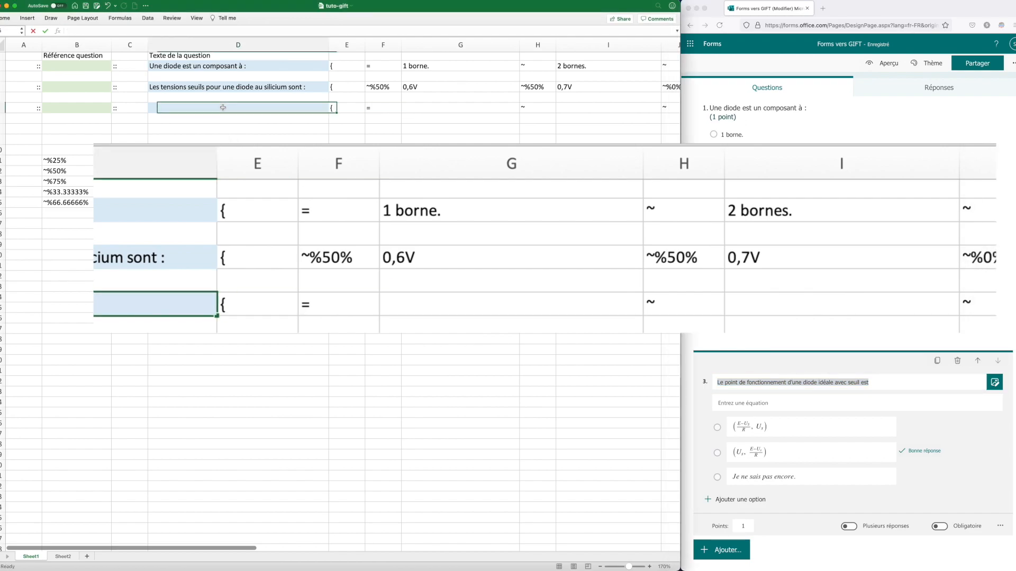
pyautogui.press('super+v')
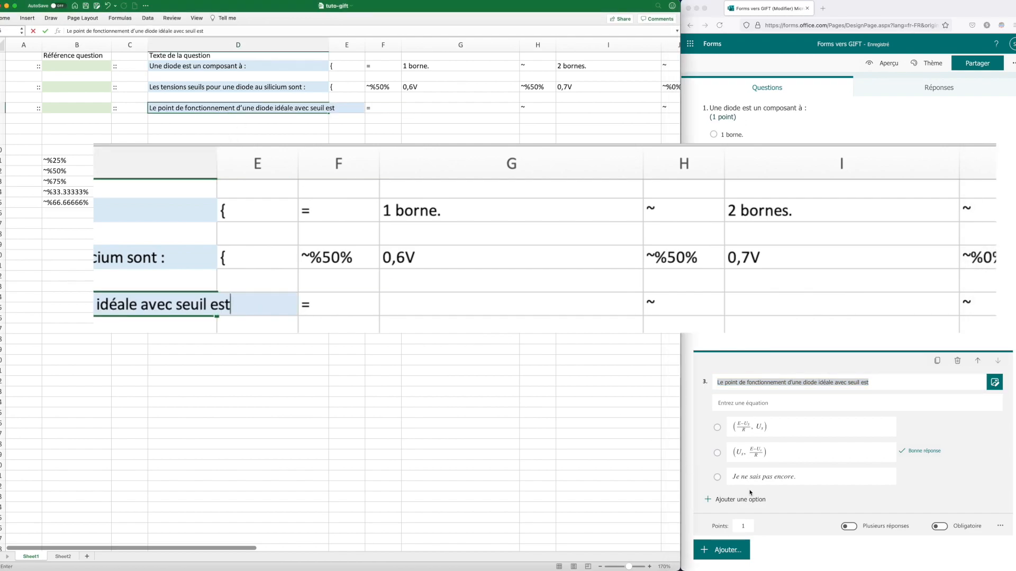
# - Copy question 3's first equation answer from the form into G6 as \left(\frac{E-U_S}{R},\ U_s\right)
pyautogui.click(750, 425)
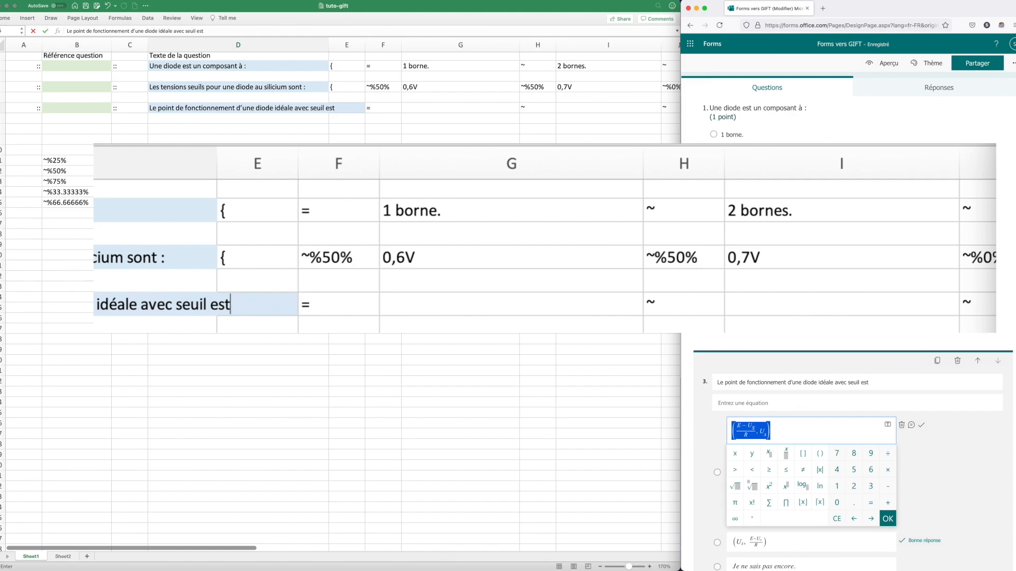
pyautogui.click(416, 109)
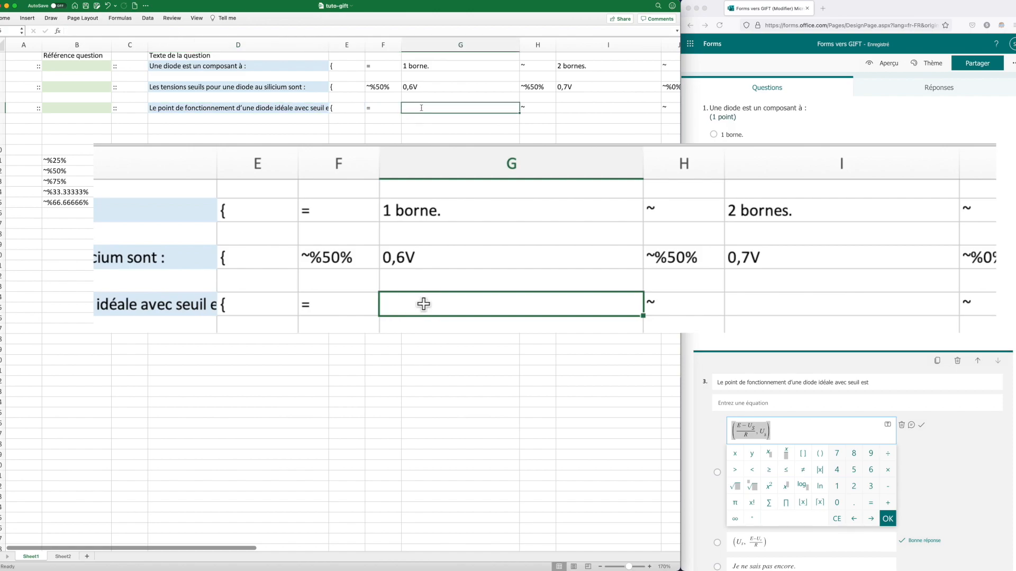
pyautogui.doubleClick(421, 107)
pyautogui.write('\\left(\\frac{E-U_S}{R},\\ U_s\\right)')
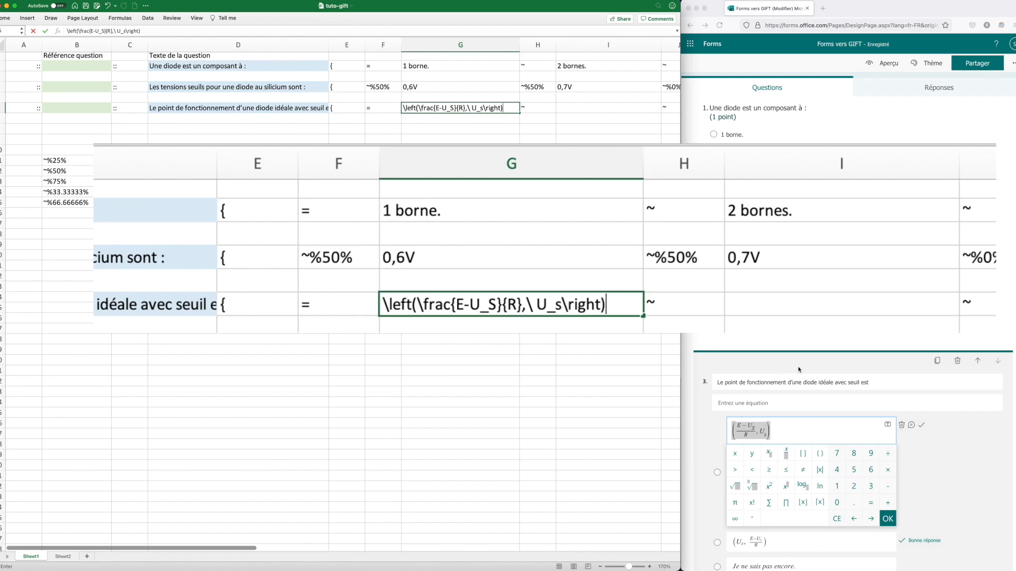
pyautogui.click(888, 519)
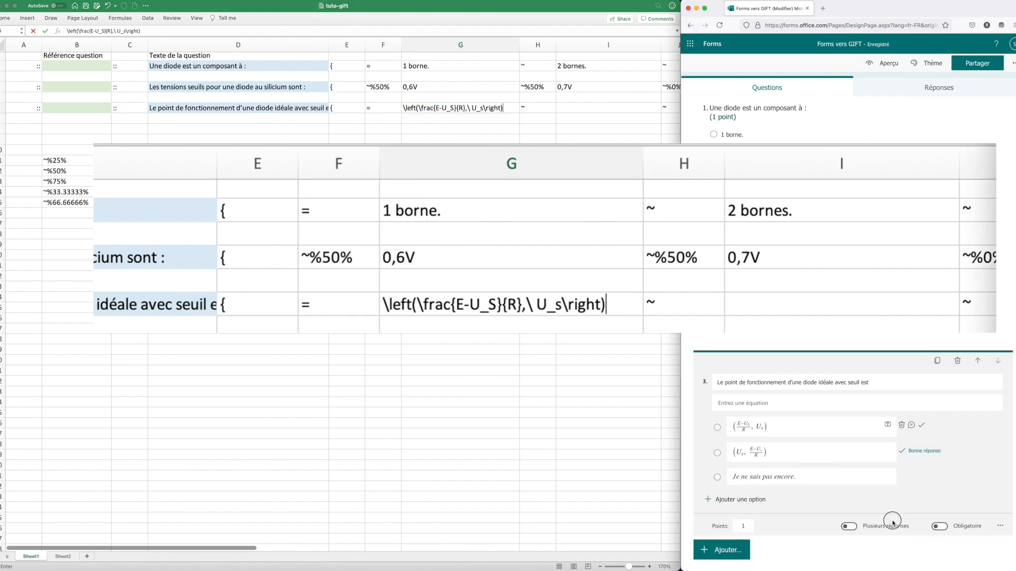
# - Copy question 3's second equation answer, \left(U_s,\ \frac{E-U_s}{R}\right), from the form into cell I6
pyautogui.click(774, 451)
pyautogui.press('super+a')
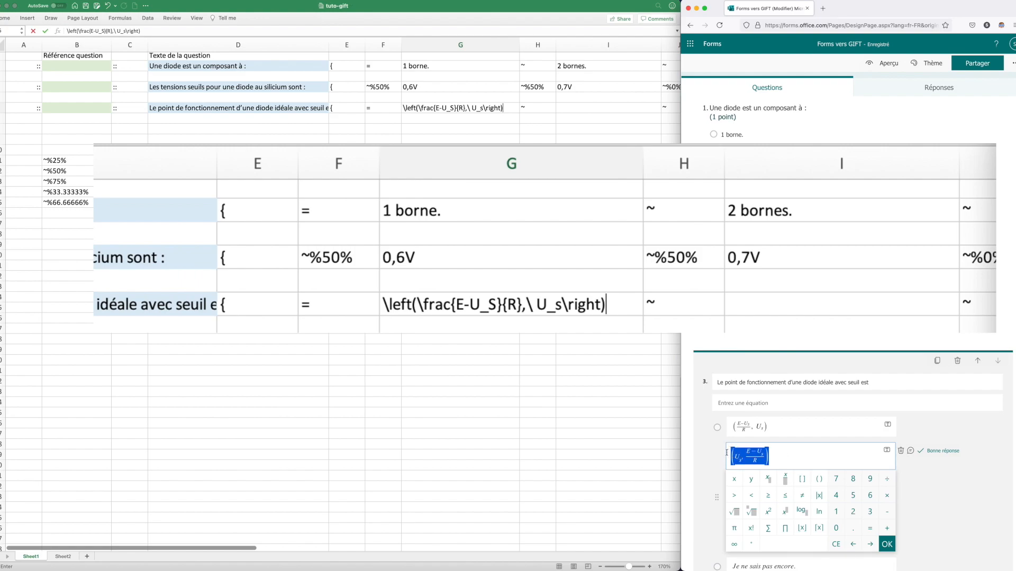
pyautogui.press('super+c')
pyautogui.click(592, 108)
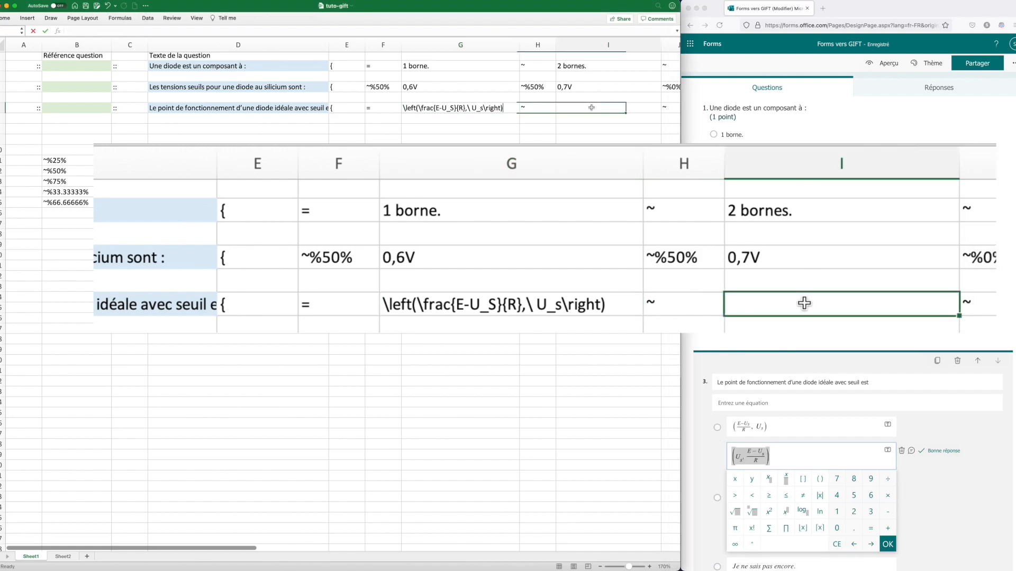
pyautogui.press('super+v')
# - Copy the ~ marker, "Je ne sais pas encore." and the closing brace from L6:N6 to J6:L6
pyautogui.hscroll(5, 593, 110)
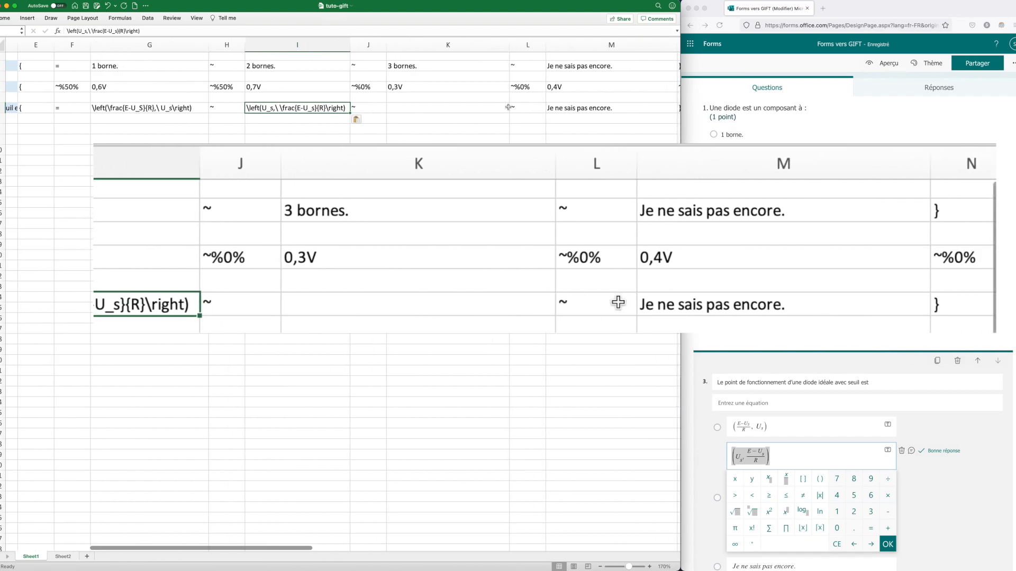
pyautogui.hscroll(3, 413, 113)
pyautogui.click(448, 110)
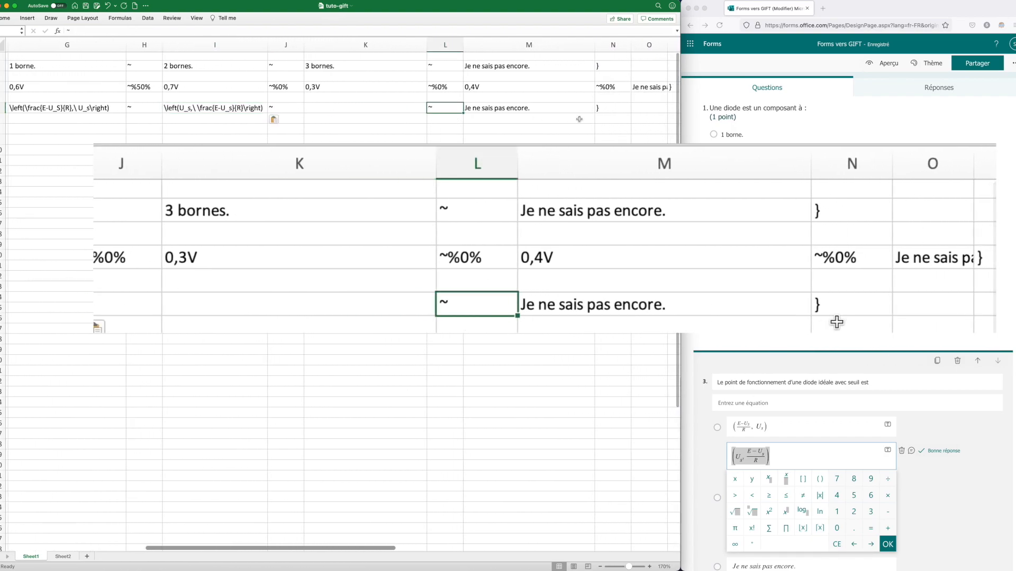
pyautogui.keyDown('shift'); pyautogui.click(607, 110); pyautogui.keyUp('shift')
pyautogui.press('cmd+c')
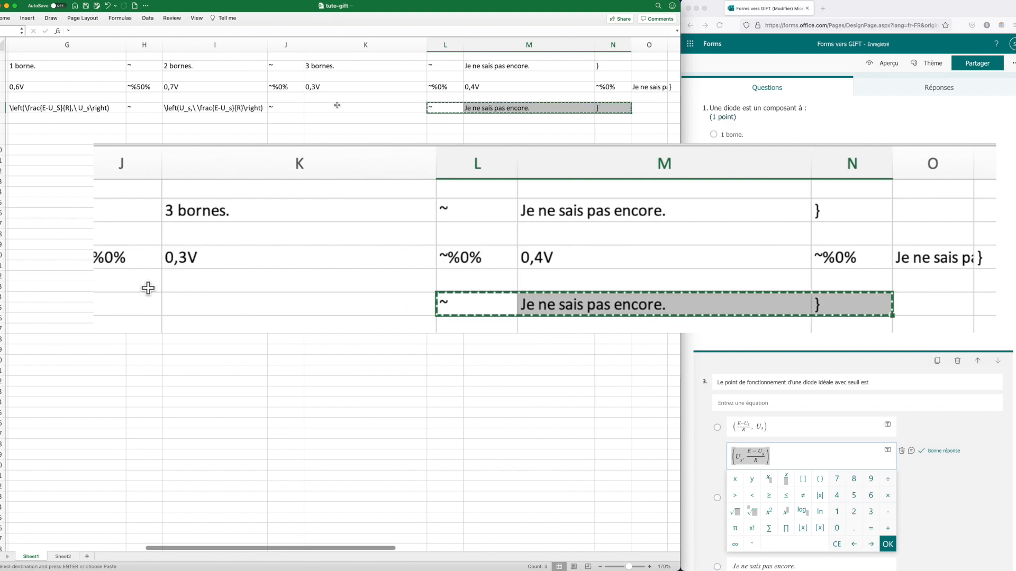
pyautogui.click(289, 109)
pyautogui.press('Return')
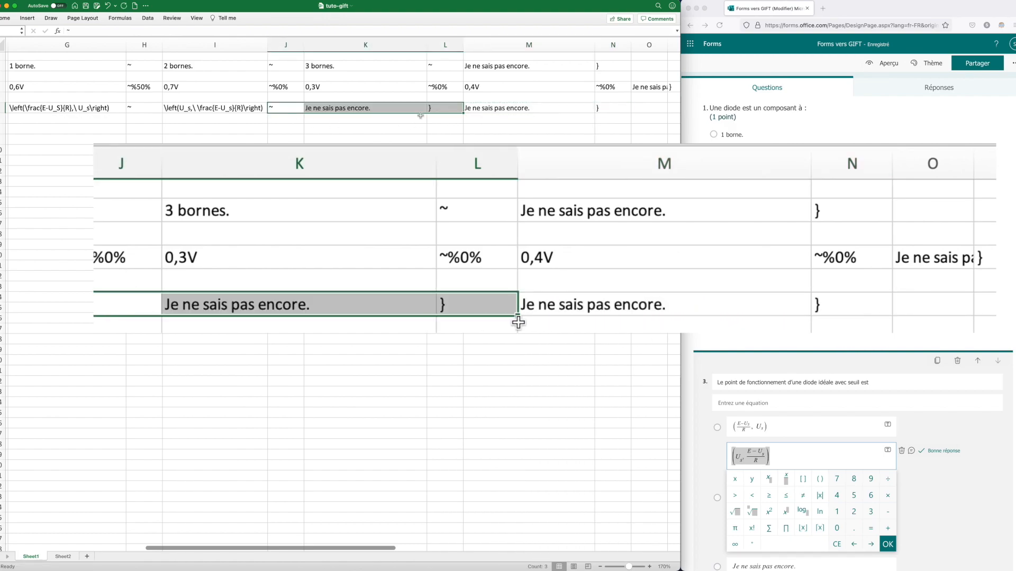
# - Clear the leftover contents of M6 and N6, and check the closing brace at the end of each question row
pyautogui.click(475, 109)
pyautogui.press('BackSpace')
pyautogui.click(605, 110)
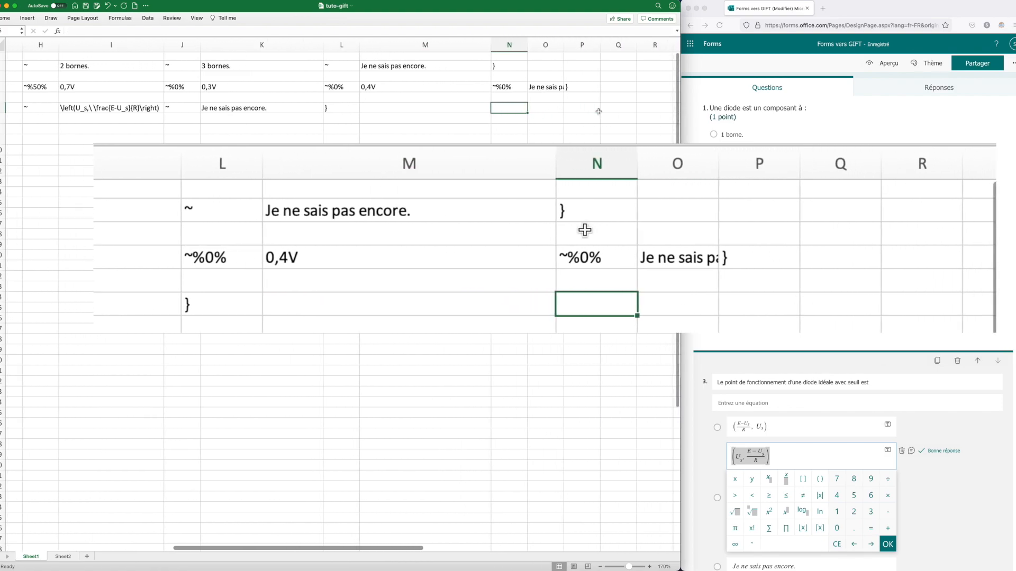
pyautogui.hscroll(2, 556, 74)
pyautogui.click(483, 66)
pyautogui.click(564, 86)
pyautogui.click(331, 107)
pyautogui.hscroll(-5, 332, 106)
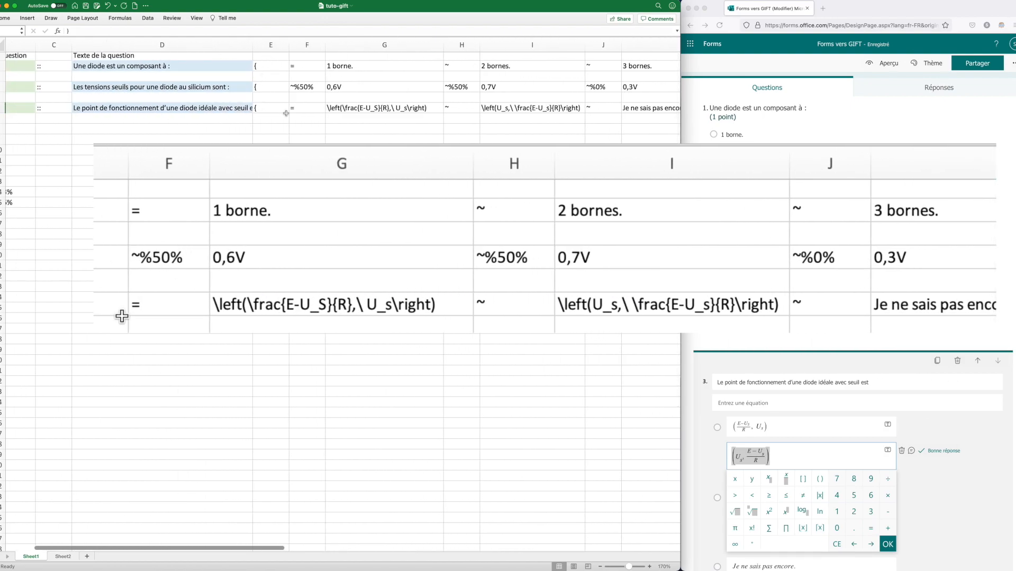
pyautogui.hscroll(-2, 285, 113)
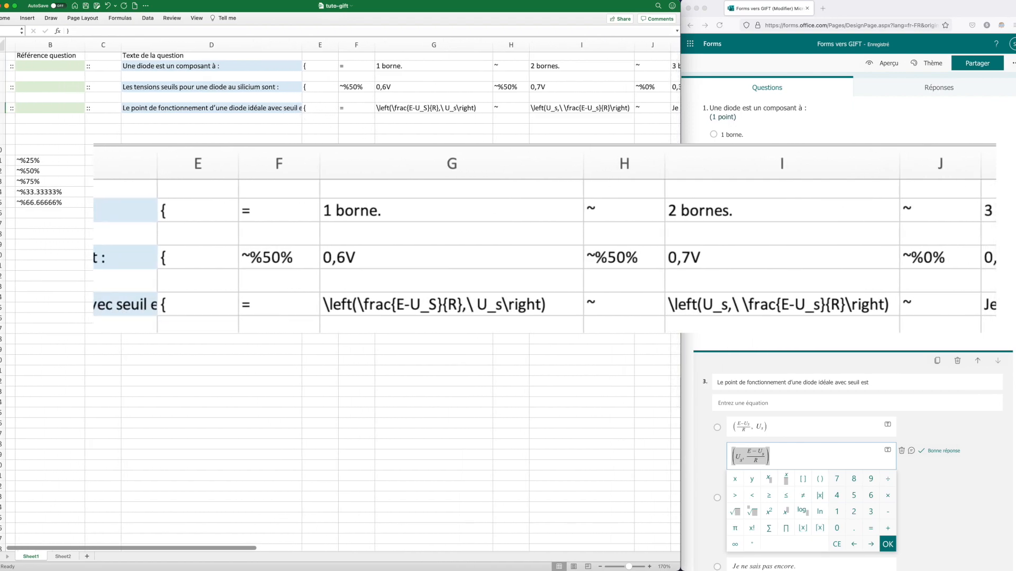
# - Close the form's equation editor and copy the correct answer from I6 over G6, right after the = marker
pyautogui.click(941, 504)
pyautogui.click(892, 545)
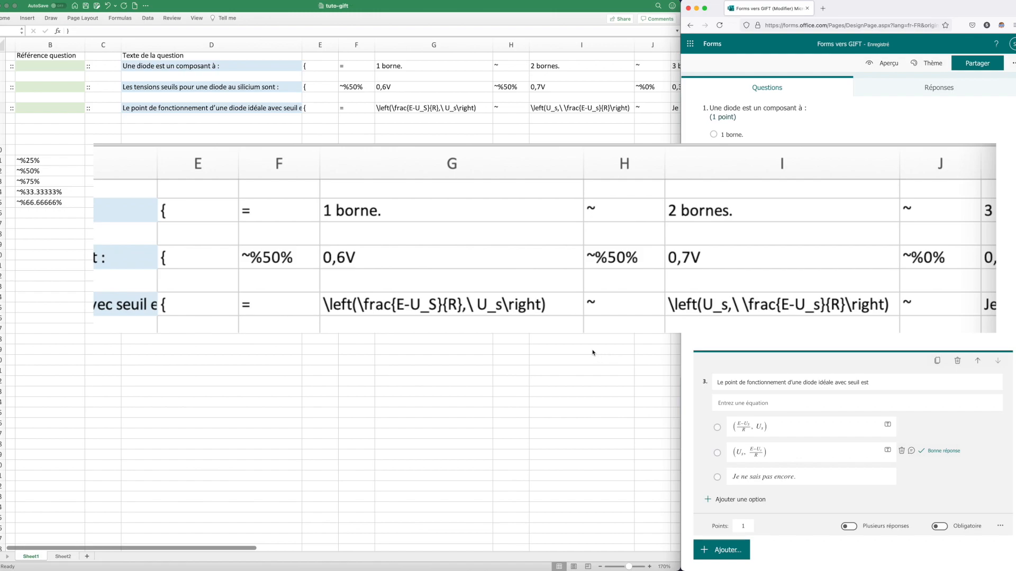
pyautogui.click(350, 108)
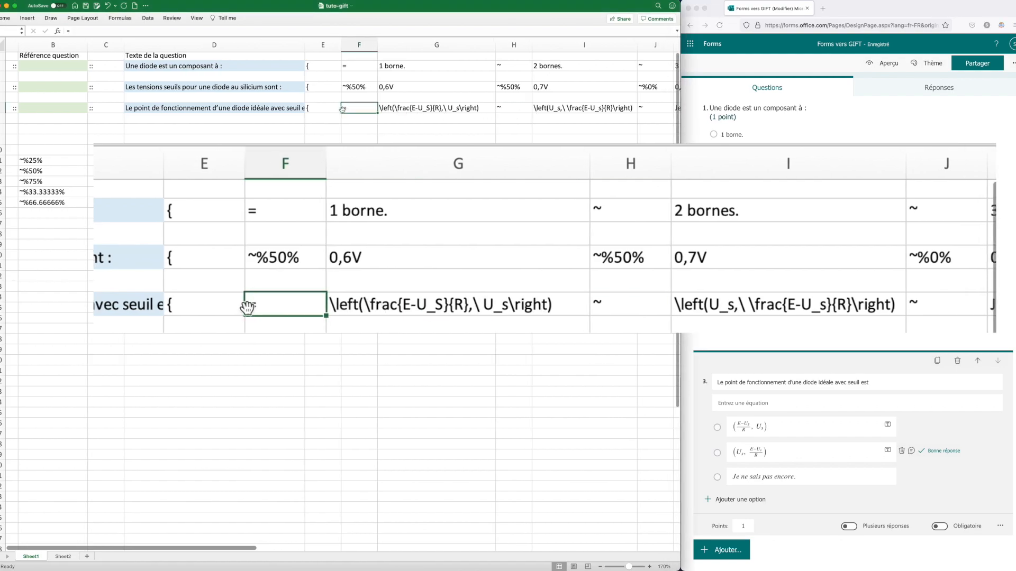
pyautogui.click(579, 109)
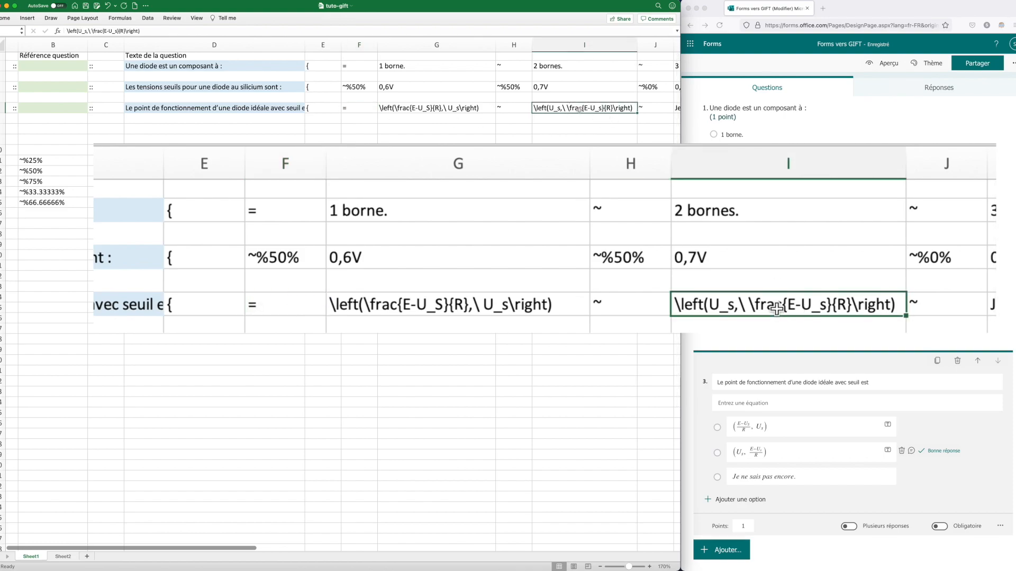
pyautogui.hotkey('ctrl', 'c')
pyautogui.click(440, 108)
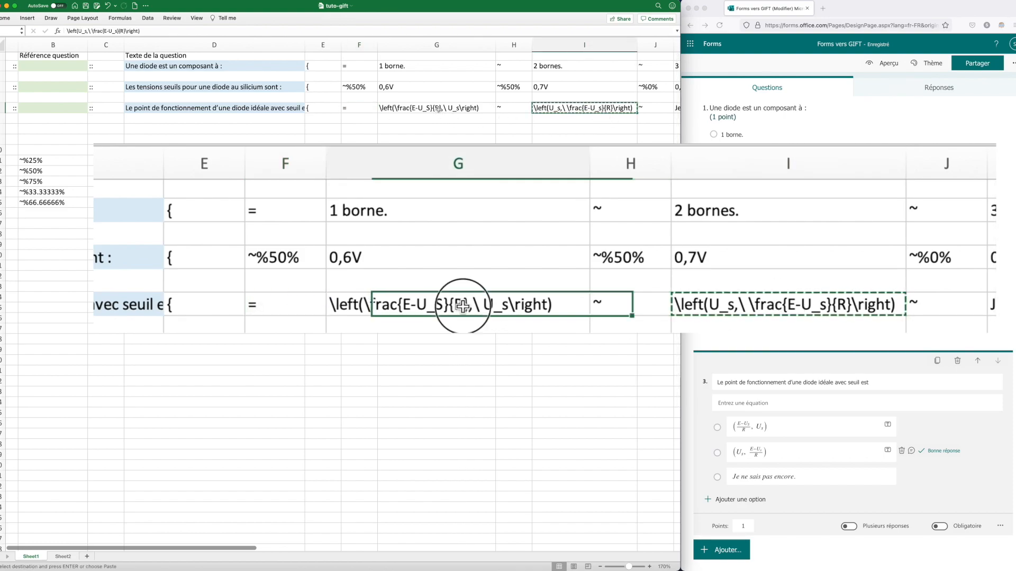
pyautogui.hotkey('ctrl', 'v')
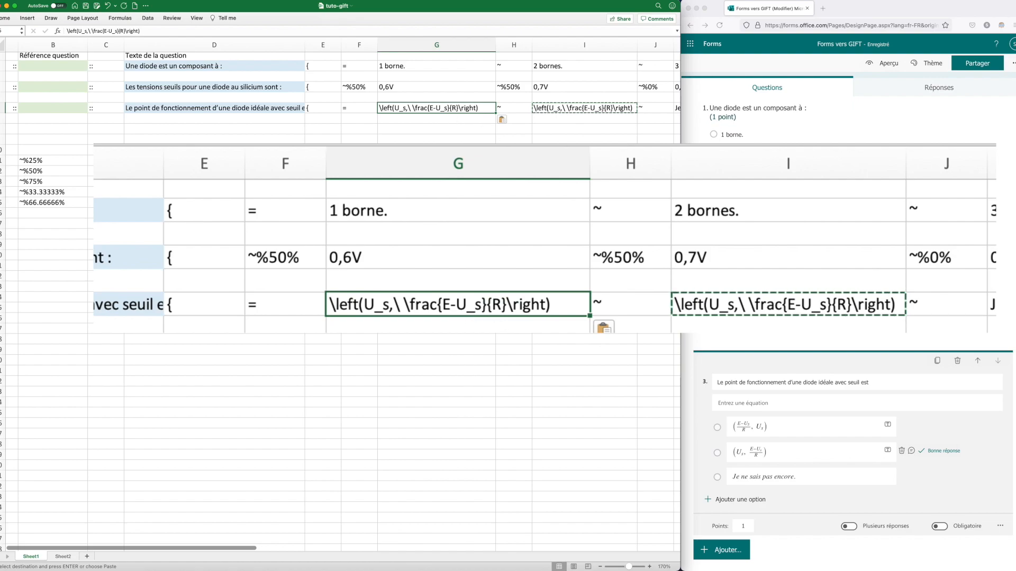
pyautogui.press('Escape')
# - Copy question 3's first equation answer from the form again
pyautogui.click(784, 427)
pyautogui.moveTo(784, 426); pyautogui.dragTo(727, 427)
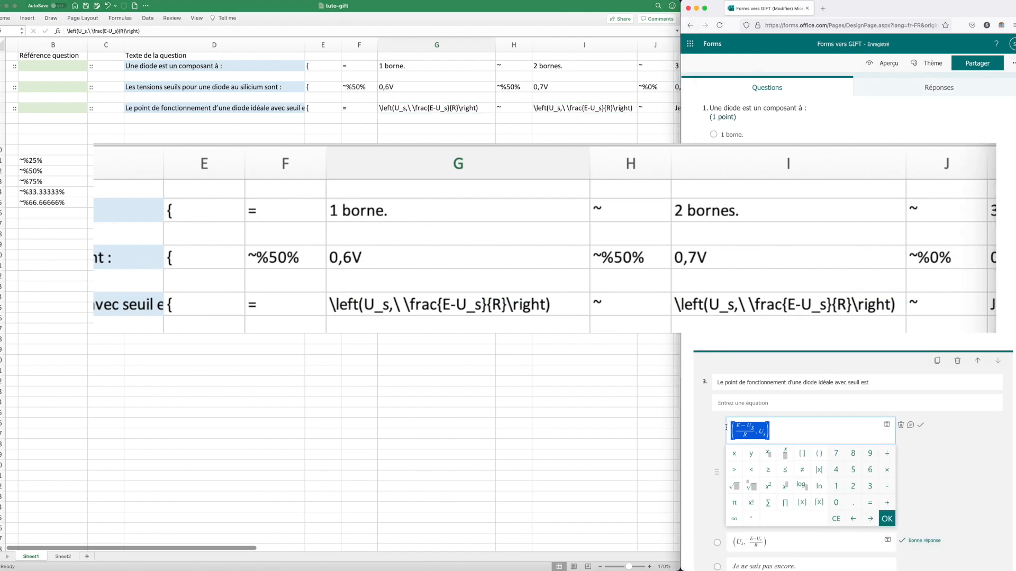
pyautogui.doubleClick(582, 108)
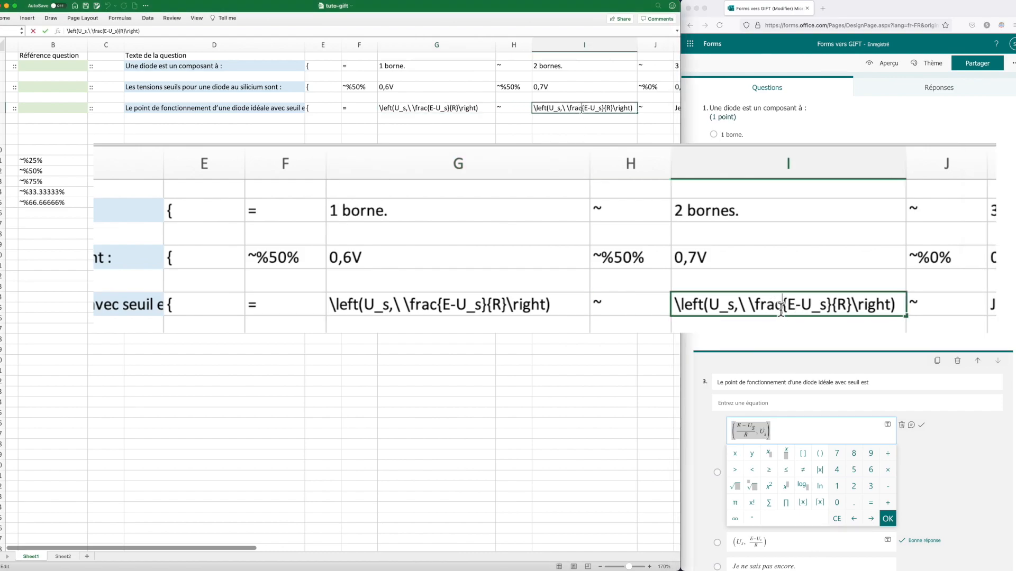
pyautogui.press('super+v')
pyautogui.press('BackSpace')
pyautogui.press('BackSpace')
pyautogui.press('BackSpace')
pyautogui.press('BackSpace')
pyautogui.press('BackSpace')
pyautogui.press('BackSpace')
pyautogui.press('BackSpace')
pyautogui.press('BackSpace')
pyautogui.press('BackSpace')
pyautogui.press('BackSpace')
pyautogui.press('BackSpace')
pyautogui.press('BackSpace')
pyautogui.press('BackSpace')
pyautogui.press('BackSpace')
pyautogui.press('BackSpace')
pyautogui.press('BackSpace')
pyautogui.press('BackSpace')
pyautogui.press('BackSpace')
pyautogui.press('BackSpace')
pyautogui.press('BackSpace')
pyautogui.press('BackSpace')
pyautogui.press('BackSpace')
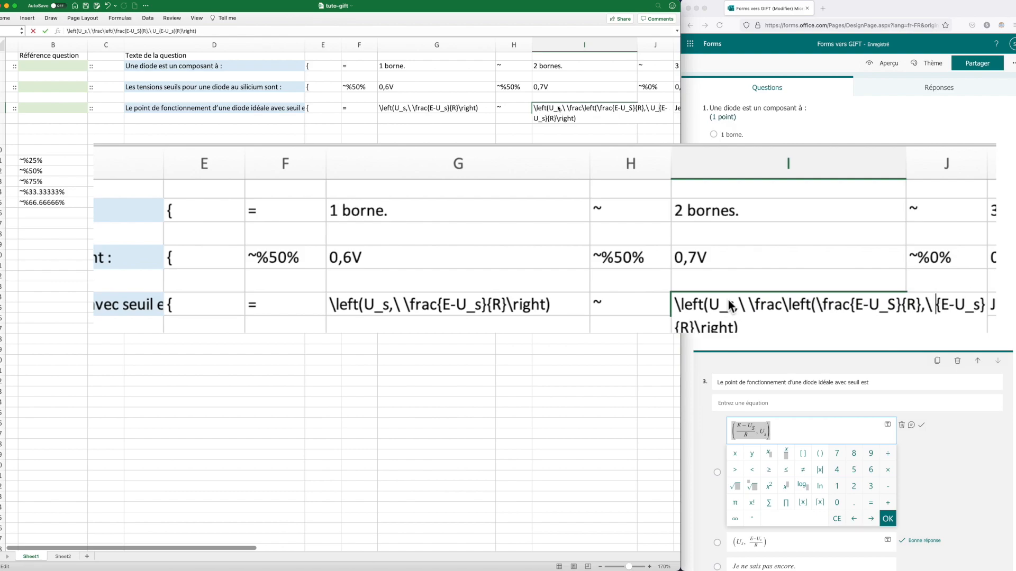
pyautogui.press('BackSpace')
pyautogui.press('BackSpace')
pyautogui.press('BackSpace')
pyautogui.press('BackSpace')
pyautogui.press('BackSpace')
pyautogui.press('BackSpace')
pyautogui.press('BackSpace')
pyautogui.press('BackSpace')
pyautogui.press('BackSpace')
pyautogui.press('BackSpace')
pyautogui.press('BackSpace')
pyautogui.press('BackSpace')
pyautogui.press('BackSpace')
pyautogui.press('BackSpace')
pyautogui.press('BackSpace')
pyautogui.press('BackSpace')
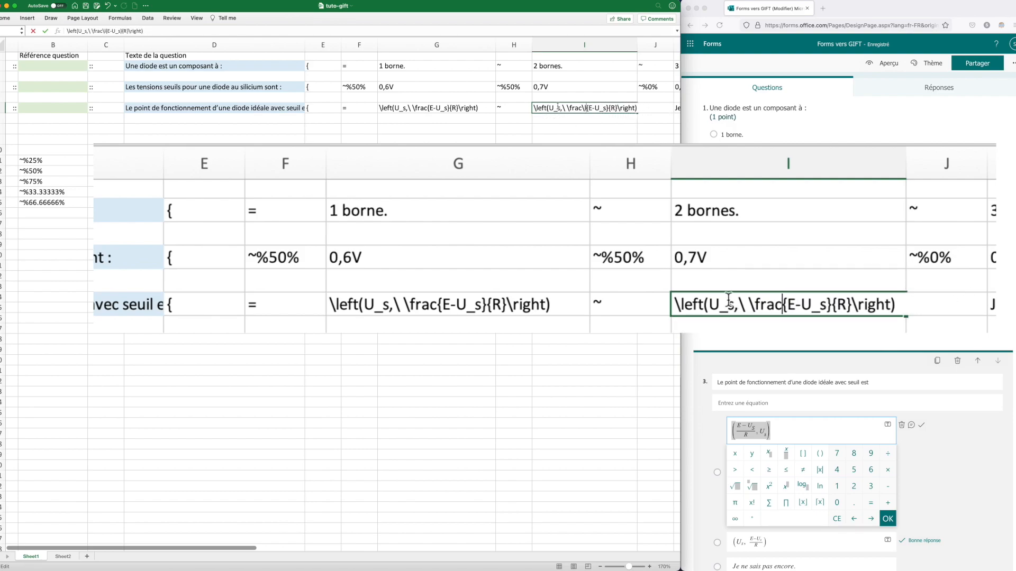
# - Replace the whole content of I6 with the copied equation \left(\frac{E-U_S}{R},\ U_s\right)
pyautogui.press('super+a')
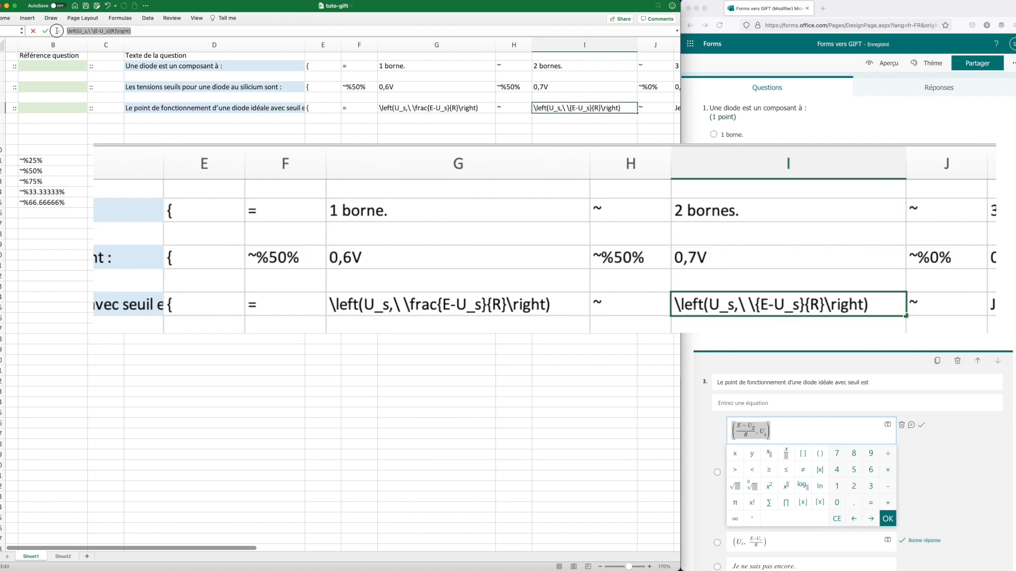
pyautogui.press('BackSpace')
pyautogui.press('super+v')
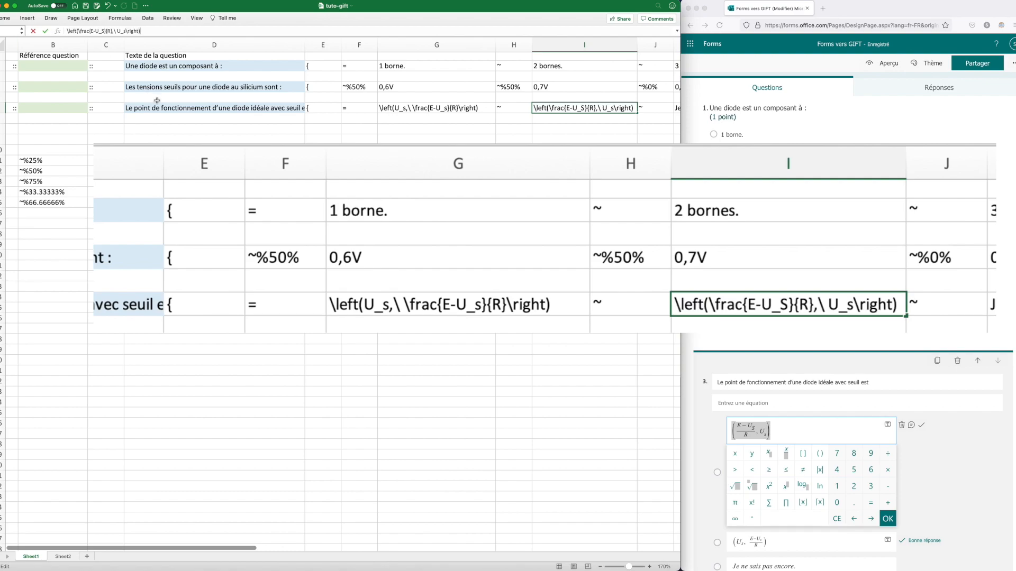
pyautogui.press('Return')
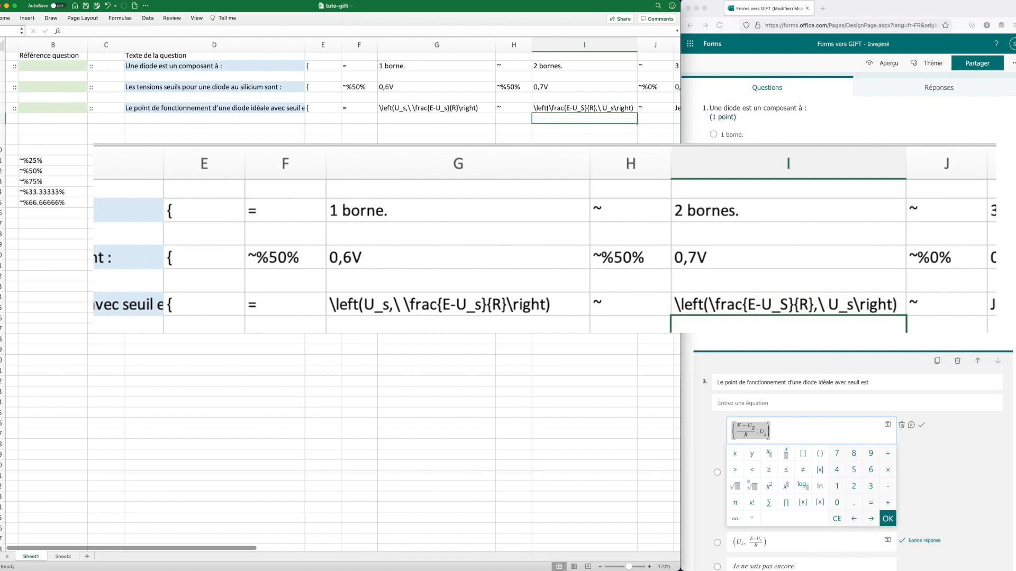
# - Enlarge the spreadsheet to full width and delete the \left command at the start of the equation in G6
pyautogui.hotkey('ctrl', 'alt', 'Return')
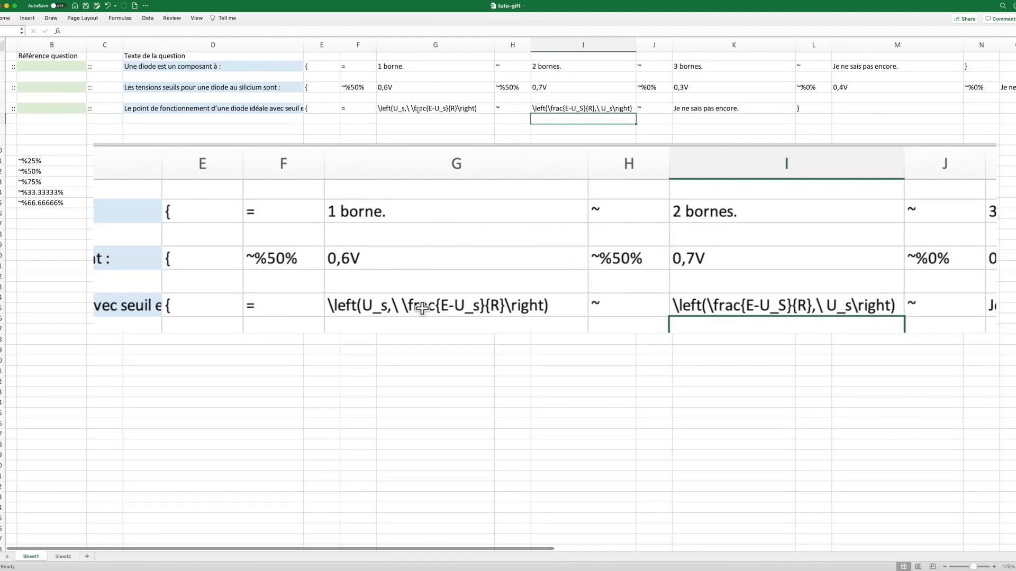
pyautogui.hscroll(1, 421, 110)
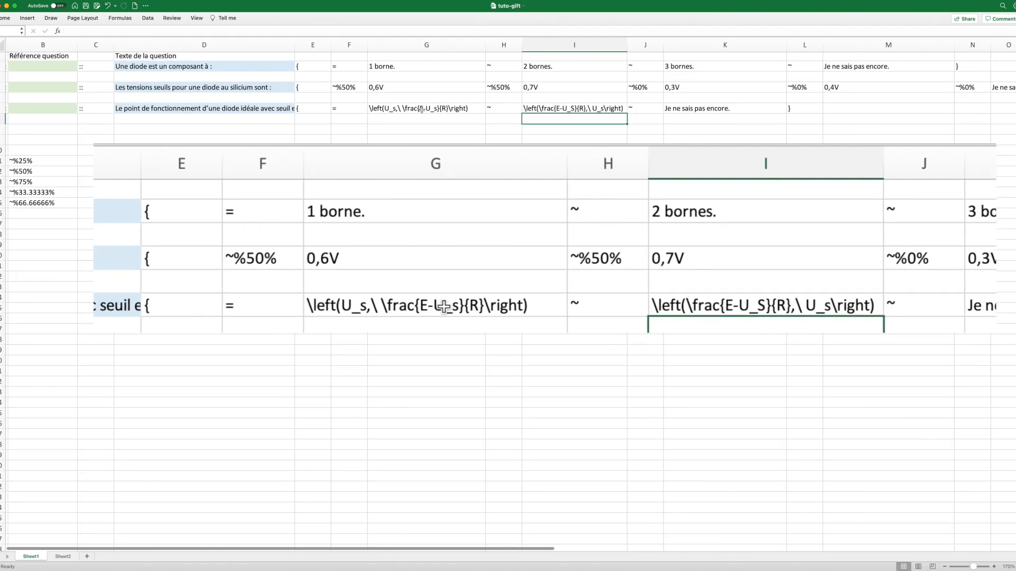
pyautogui.click(382, 108)
pyautogui.doubleClick(382, 108)
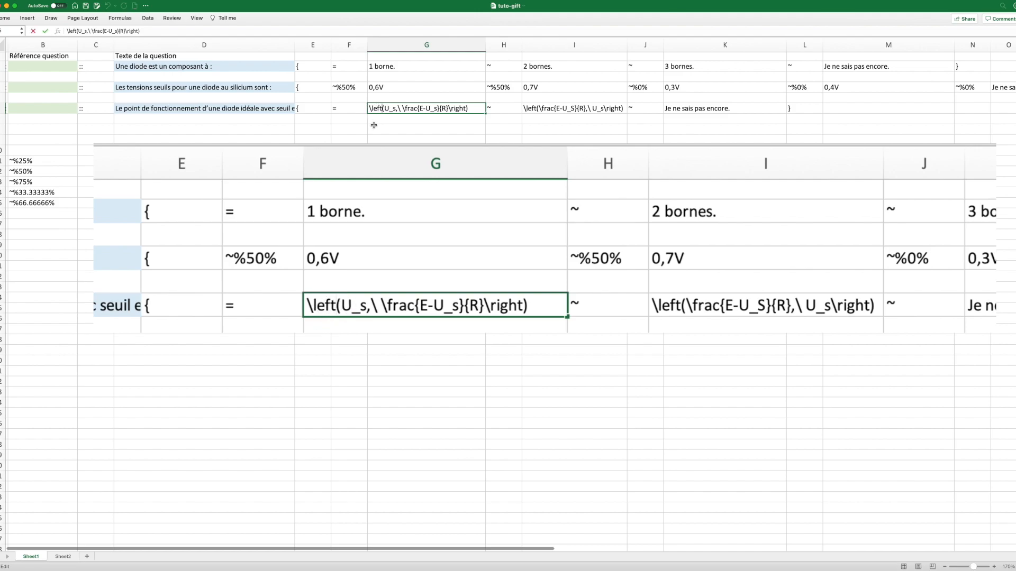
pyautogui.press('BackSpace')
pyautogui.press('BackSpace')
pyautogui.press('BackSpace')
pyautogui.press('BackSpace')
pyautogui.press('BackSpace')
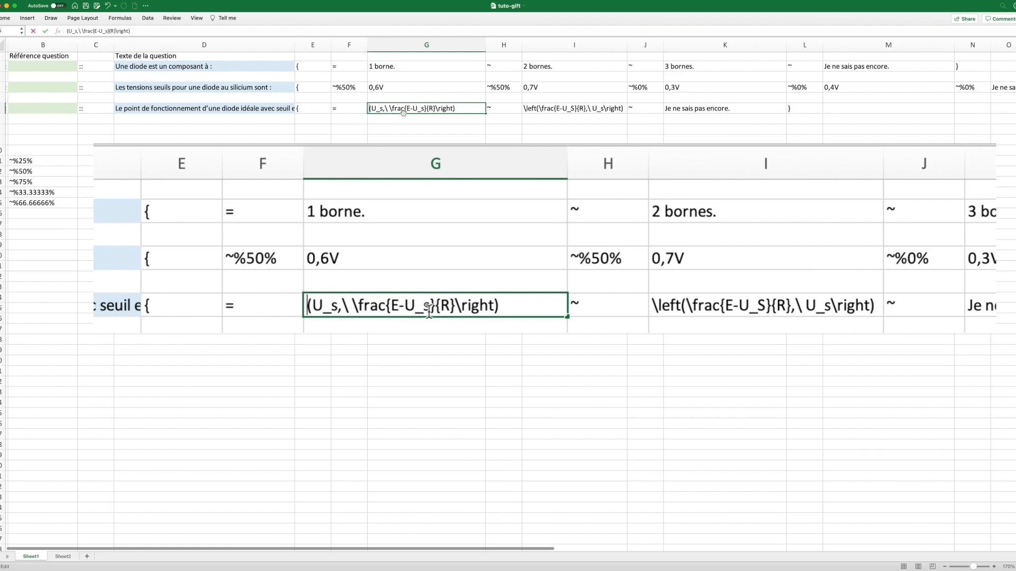
# - Delete the \right command before the closing parenthesis of the equation in G6
pyautogui.click(493, 305)
pyautogui.press('BackSpace')
pyautogui.press('BackSpace')
pyautogui.press('BackSpace')
pyautogui.press('BackSpace')
pyautogui.press('BackSpace')
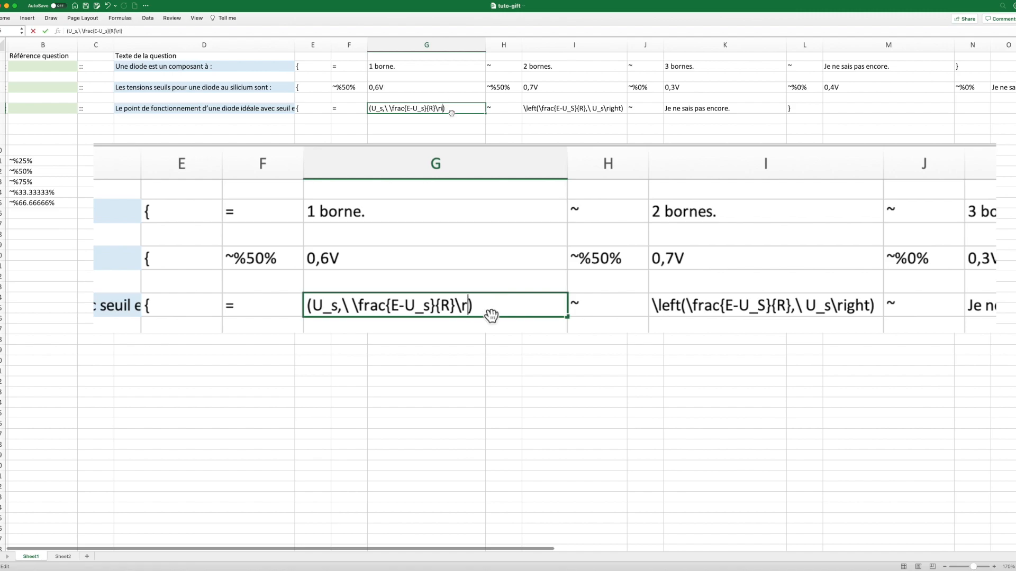
pyautogui.press('BackSpace')
# - Delete the \right command before the closing parenthesis in I6, keeping the final term as U_s
pyautogui.click(873, 306)
pyautogui.press('BackSpace')
pyautogui.press('BackSpace')
pyautogui.press('BackSpace')
pyautogui.press('BackSpace')
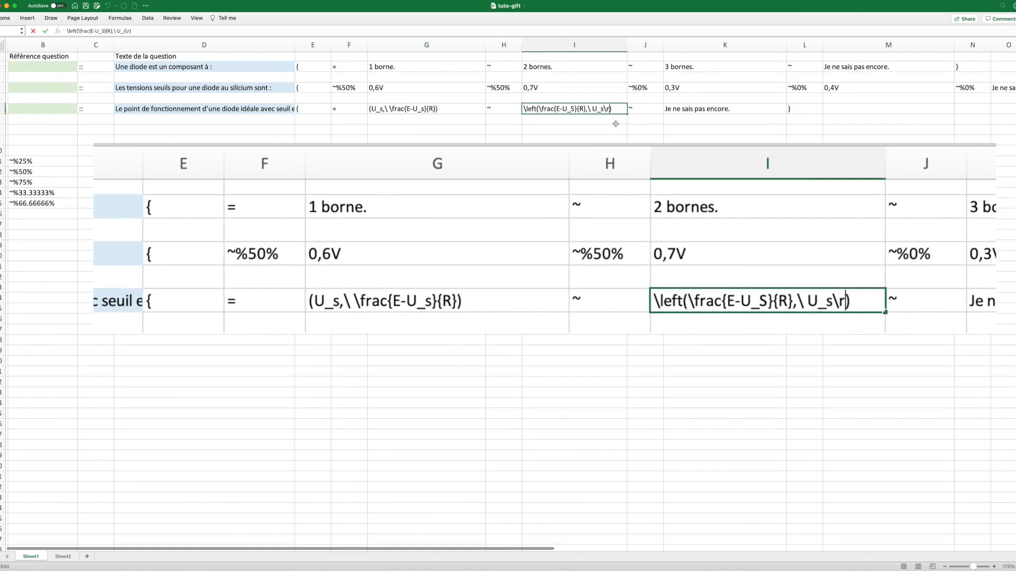
pyautogui.press('BackSpace')
pyautogui.press('BackSpace')
pyautogui.press('BackSpace')
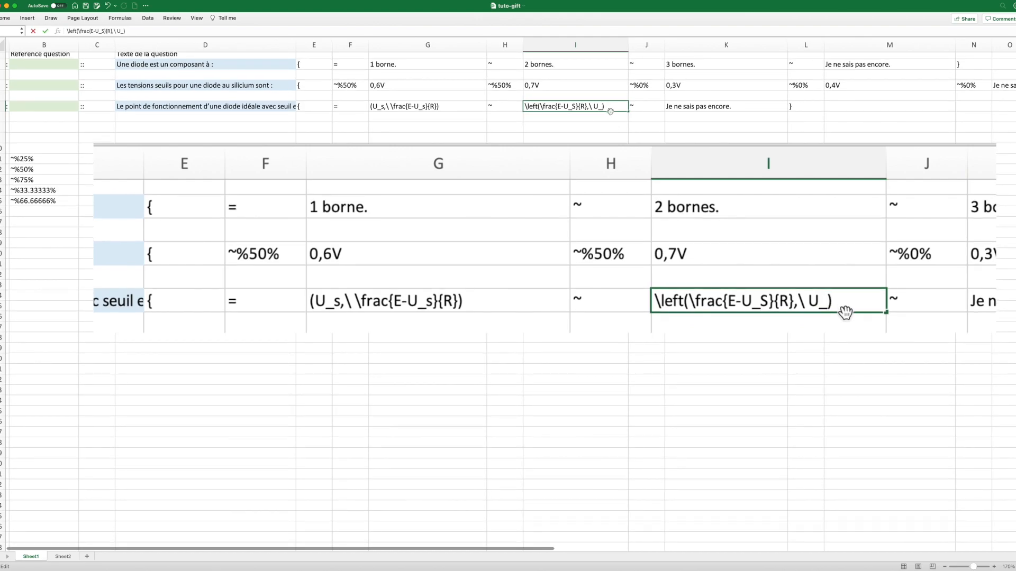
pyautogui.write('s')
# - Delete the \left command in front of the opening parenthesis in I6
pyautogui.click(538, 107)
pyautogui.press('BackSpace')
pyautogui.press('BackSpace')
pyautogui.press('BackSpace')
pyautogui.press('BackSpace')
pyautogui.press('BackSpace')
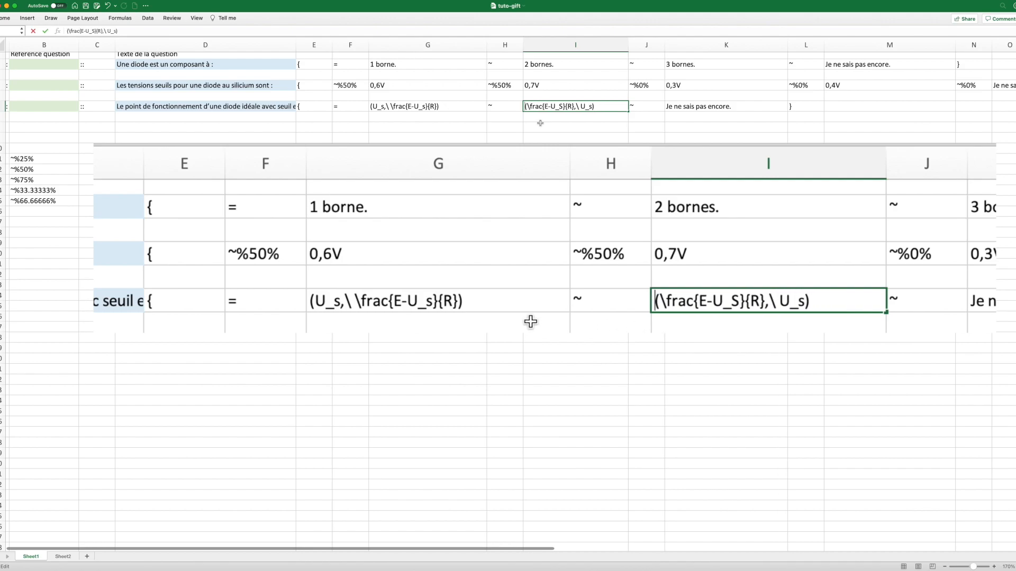
# - Delete the stray backslash after the comma in the G6 equation
pyautogui.doubleClick(389, 107)
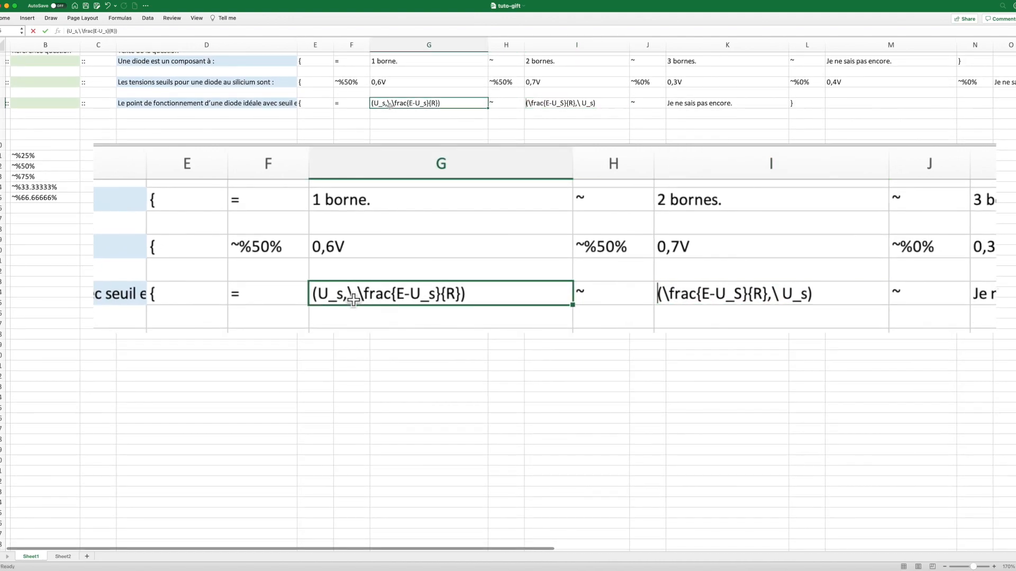
pyautogui.press('Left')
pyautogui.press('BackSpace')
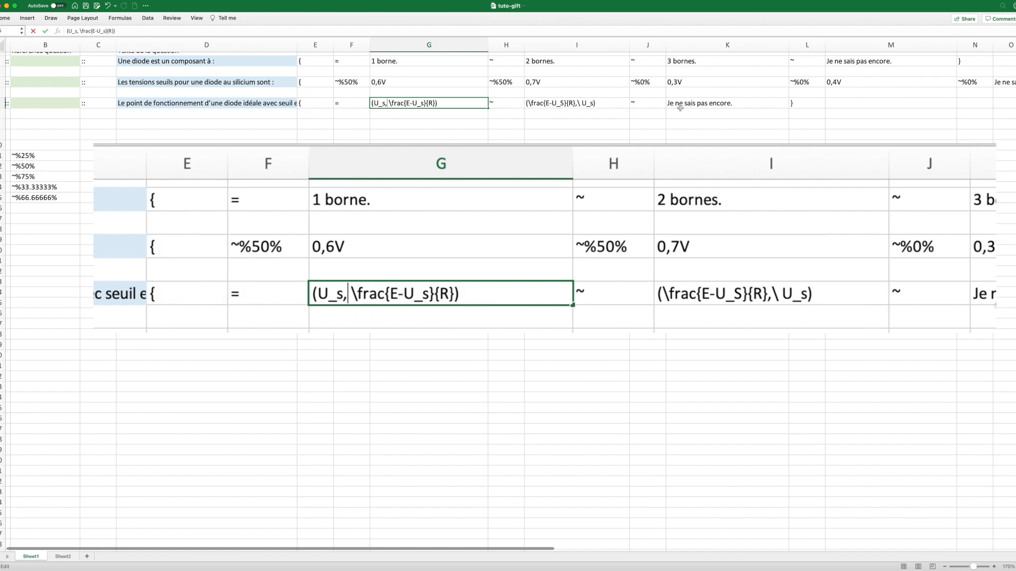
pyautogui.scroll(1, 661, 108)
pyautogui.hscroll(-2, 650, 109)
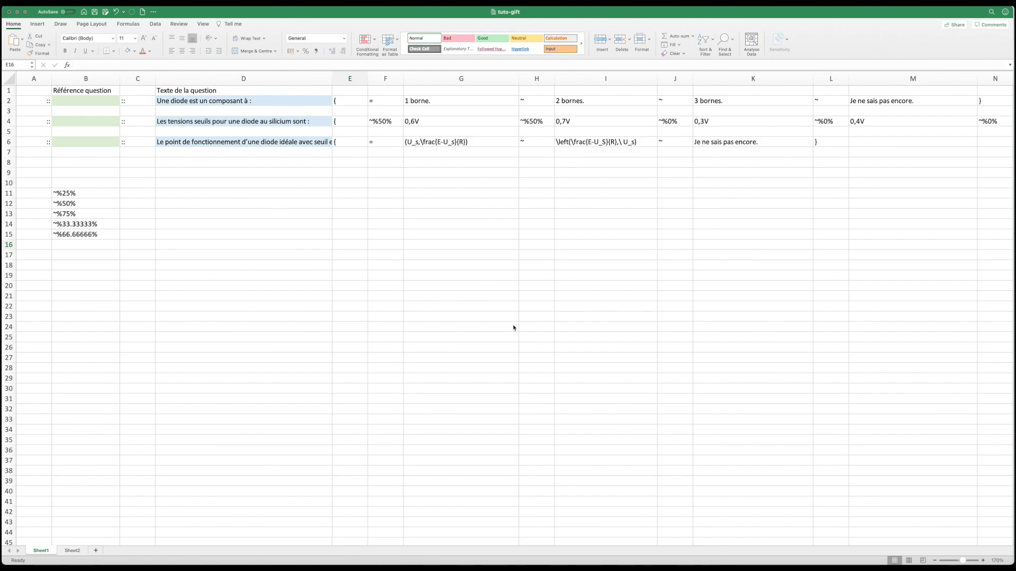
# - Enclose the equation in G6 between $$ delimiters
pyautogui.click(485, 142)
pyautogui.click(486, 141)
pyautogui.click(625, 141)
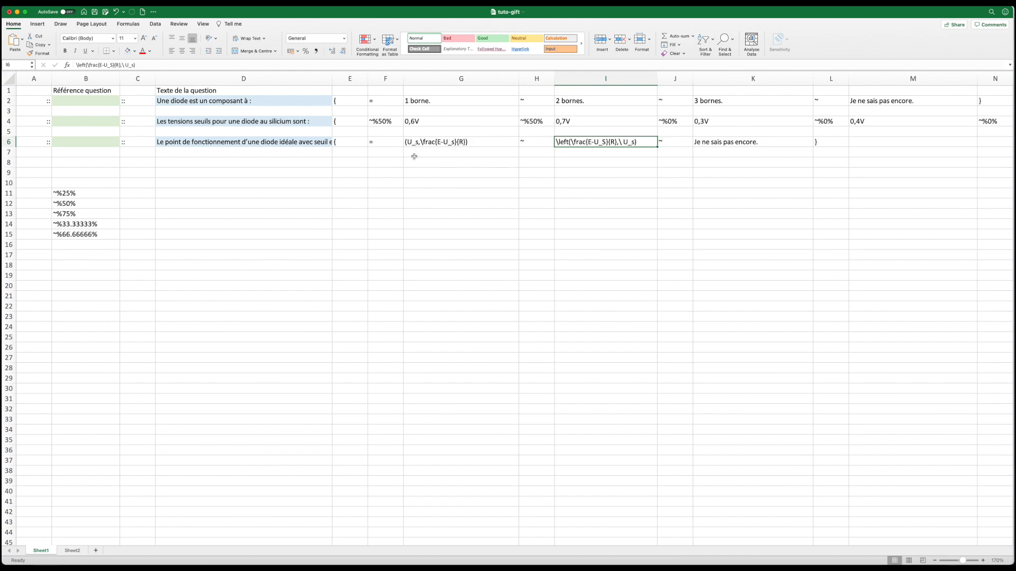
pyautogui.click(406, 143)
pyautogui.doubleClick(406, 142)
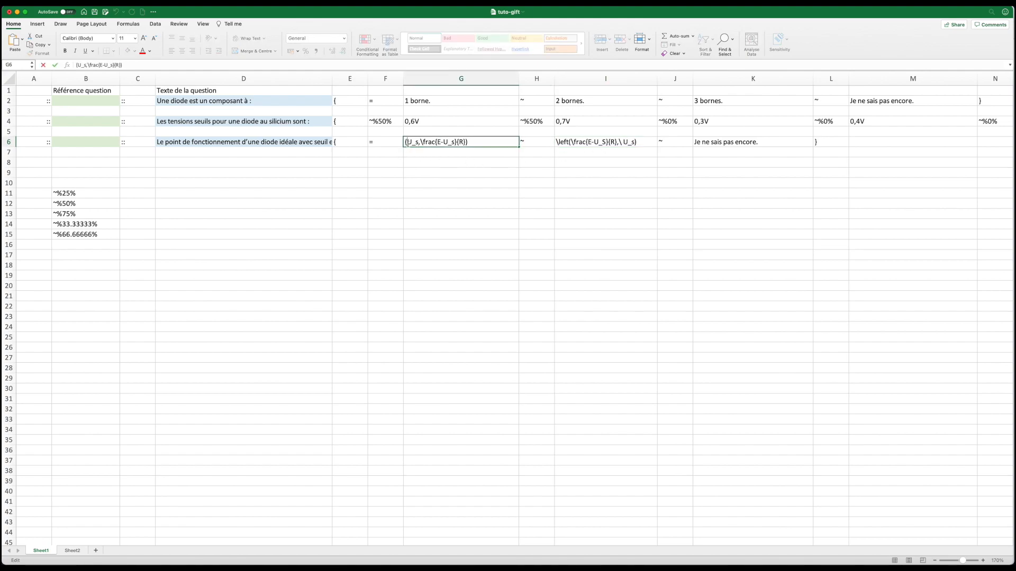
pyautogui.write('$$')
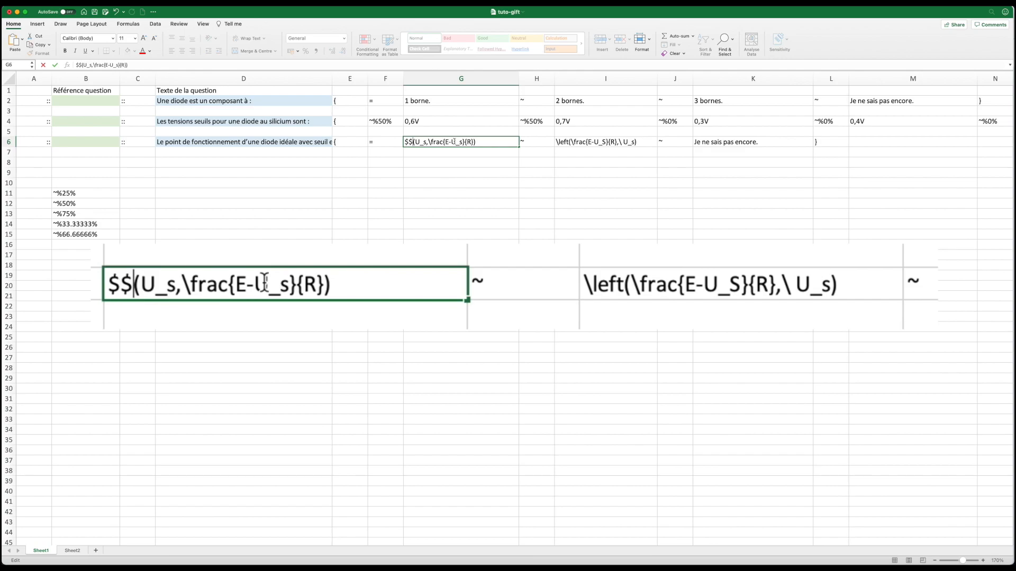
pyautogui.write('$$')
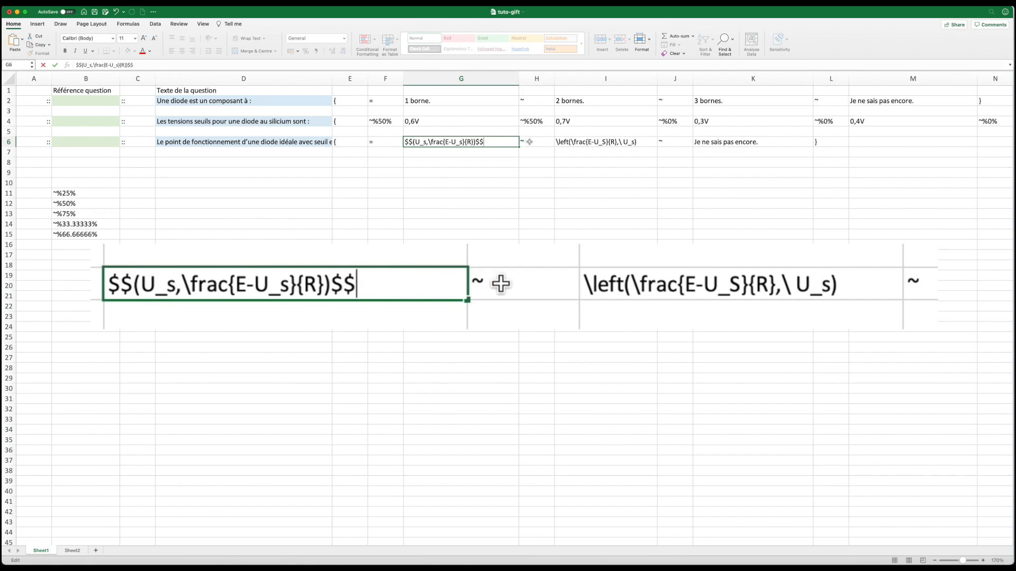
# - Enclose the equation in I6 between $$ delimiters at its start and end
pyautogui.doubleClick(555, 143)
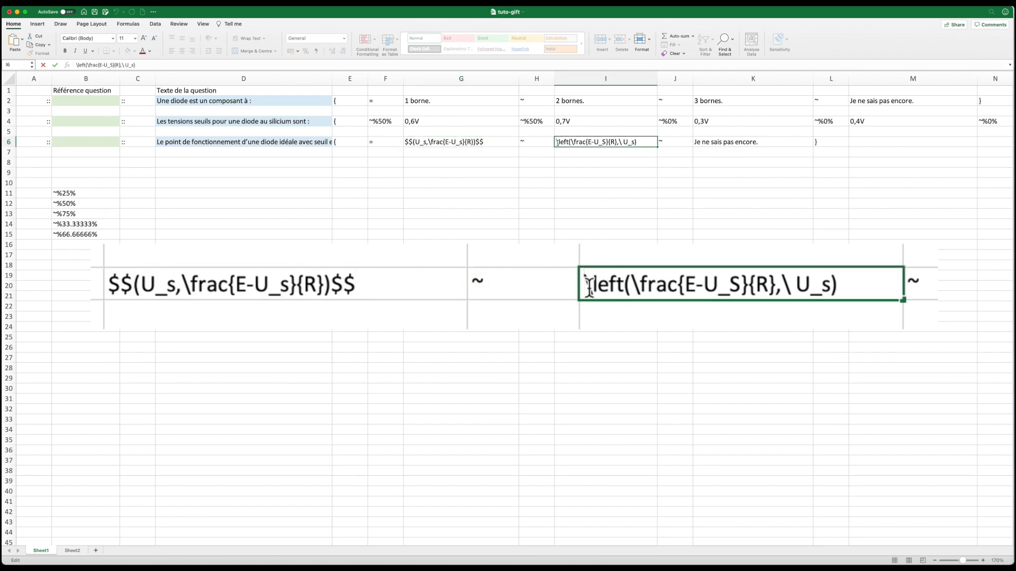
pyautogui.write('$$')
pyautogui.click(872, 289)
pyautogui.write('$$')
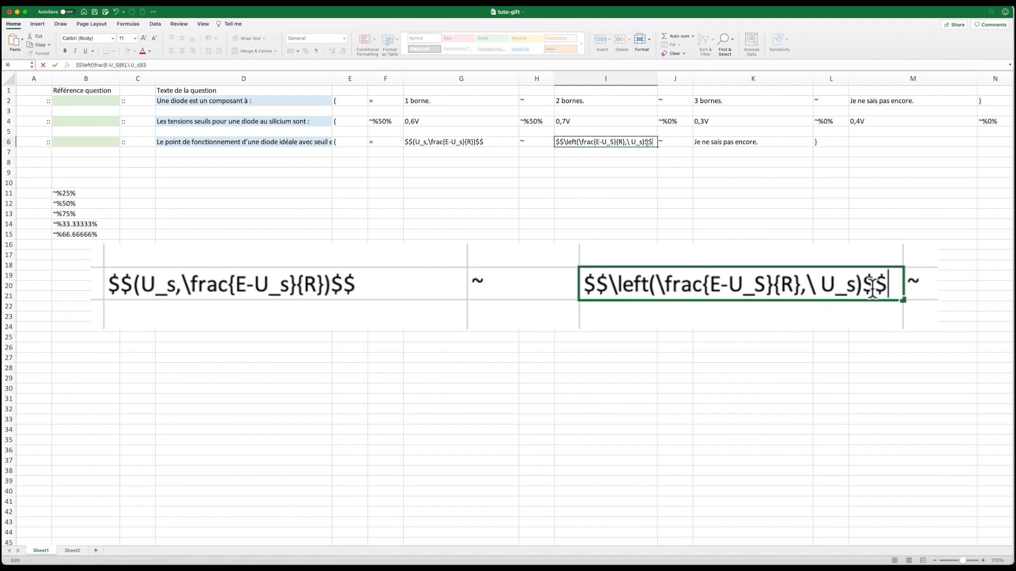
# - Remove the leftover \left command after the opening $$ in I6
pyautogui.click(627, 290)
pyautogui.press('BackSpace')
pyautogui.press('BackSpace')
pyautogui.press('BackSpace')
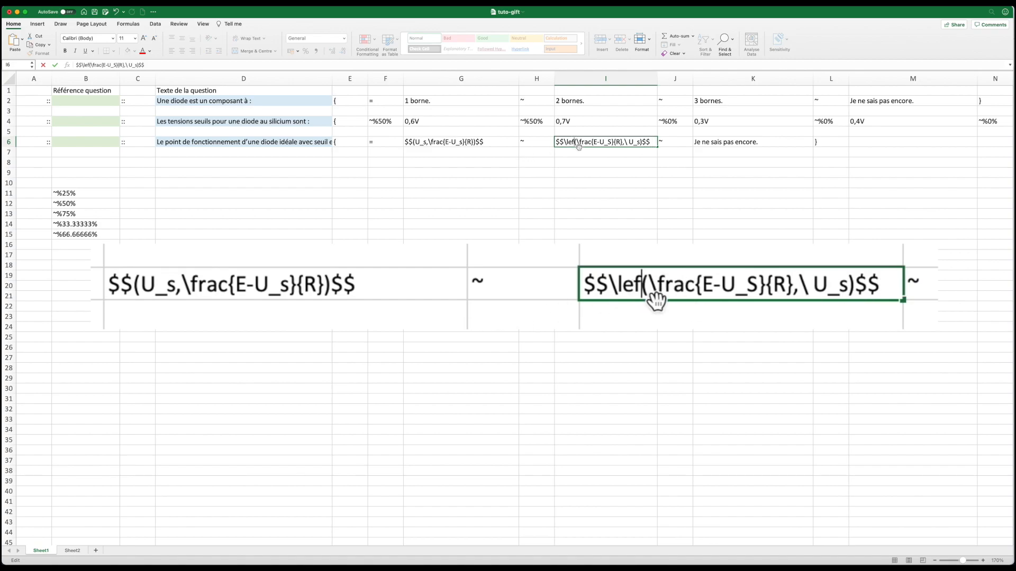
pyautogui.press('BackSpace')
pyautogui.press('BackSpace')
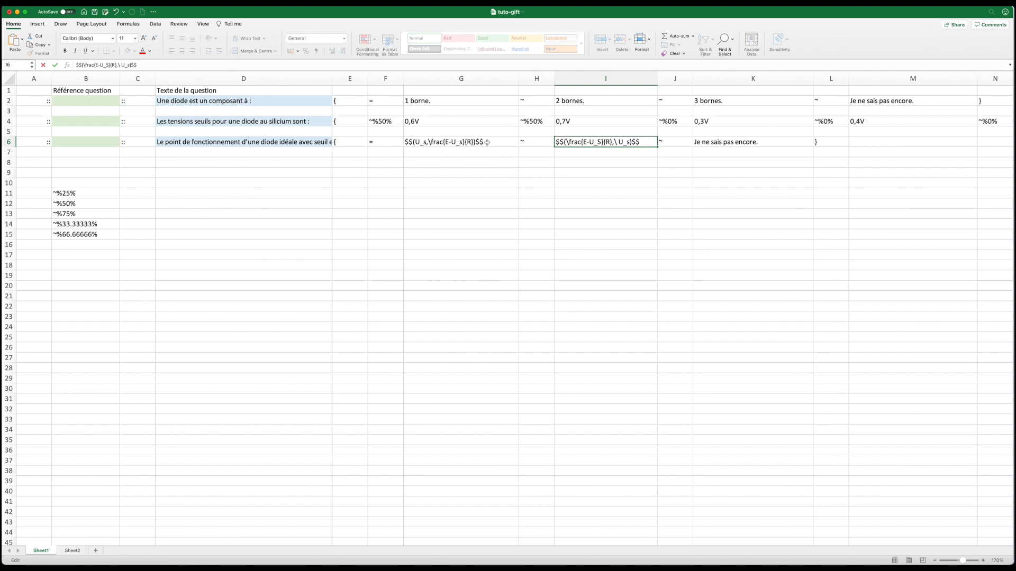
# - Check the opening and closing braces that delimit question 3's answers in E6 and L6
pyautogui.click(350, 144)
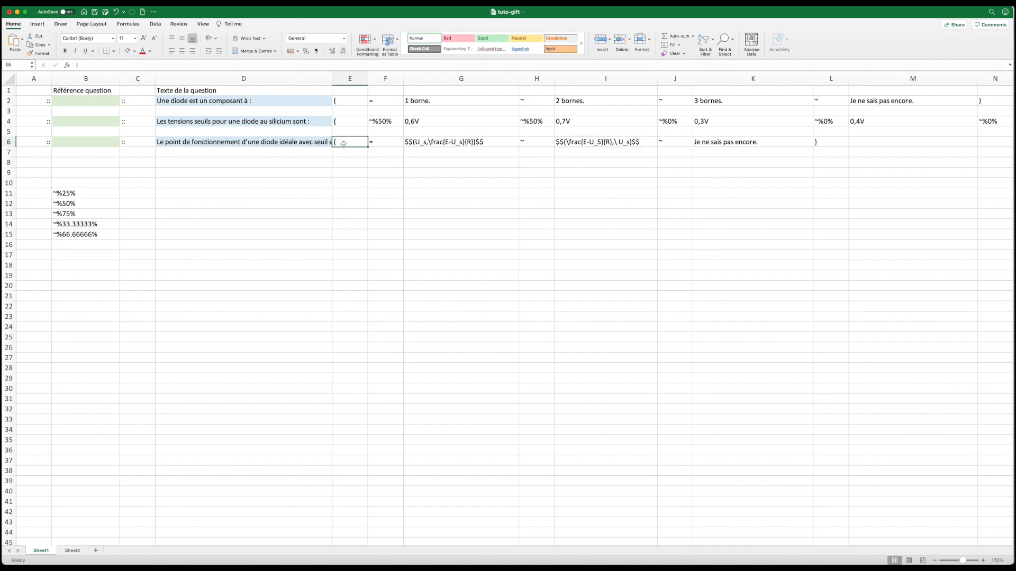
pyautogui.click(829, 142)
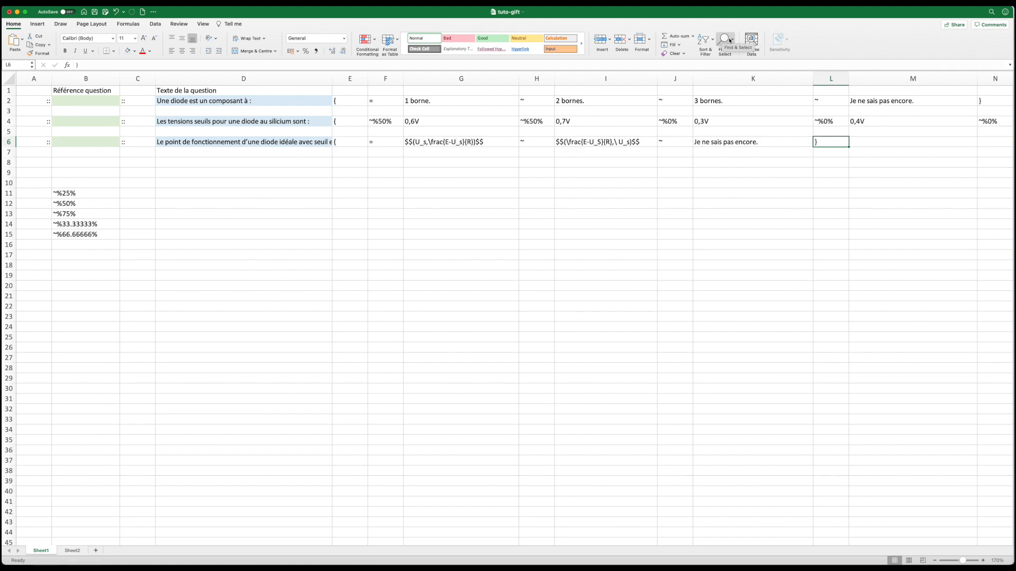
# - With G6 selected, set up a replacement of { with \{ and close the Replace dialog without running it
pyautogui.click(493, 141)
pyautogui.click(724, 39)
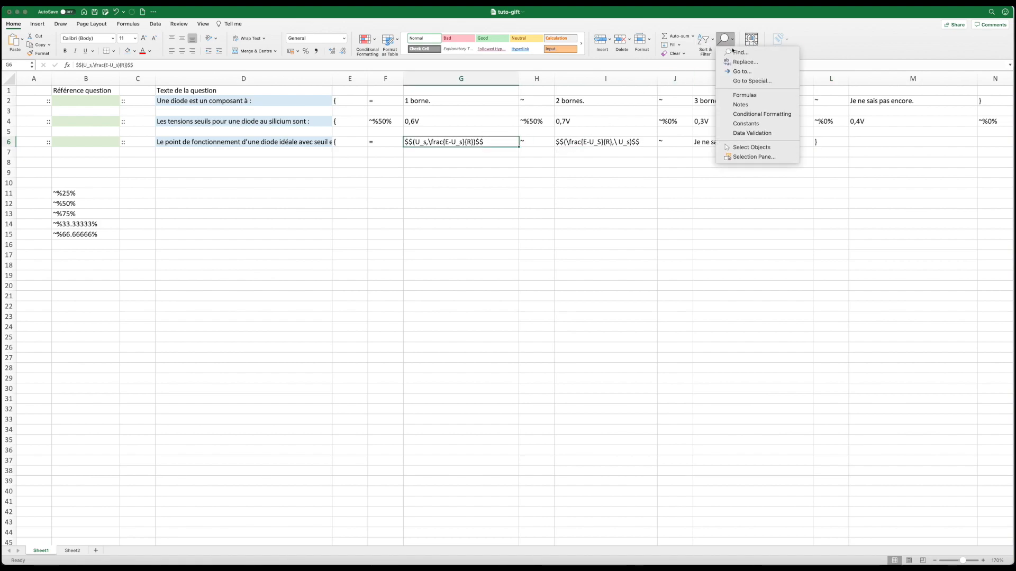
pyautogui.click(743, 63)
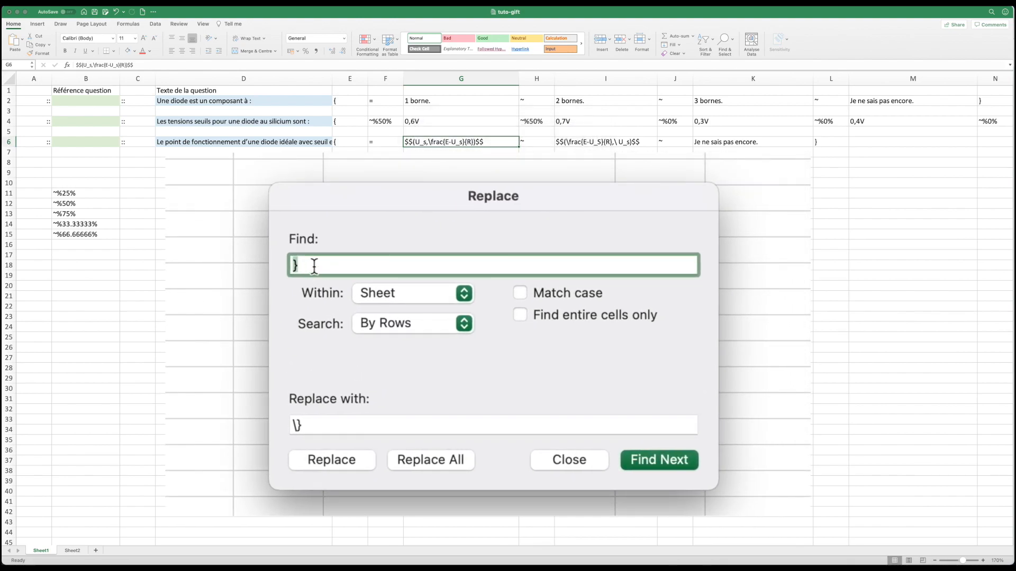
pyautogui.press('BackSpace')
pyautogui.write('{')
pyautogui.click(314, 424)
pyautogui.press('BackSpace')
pyautogui.write('\\{')
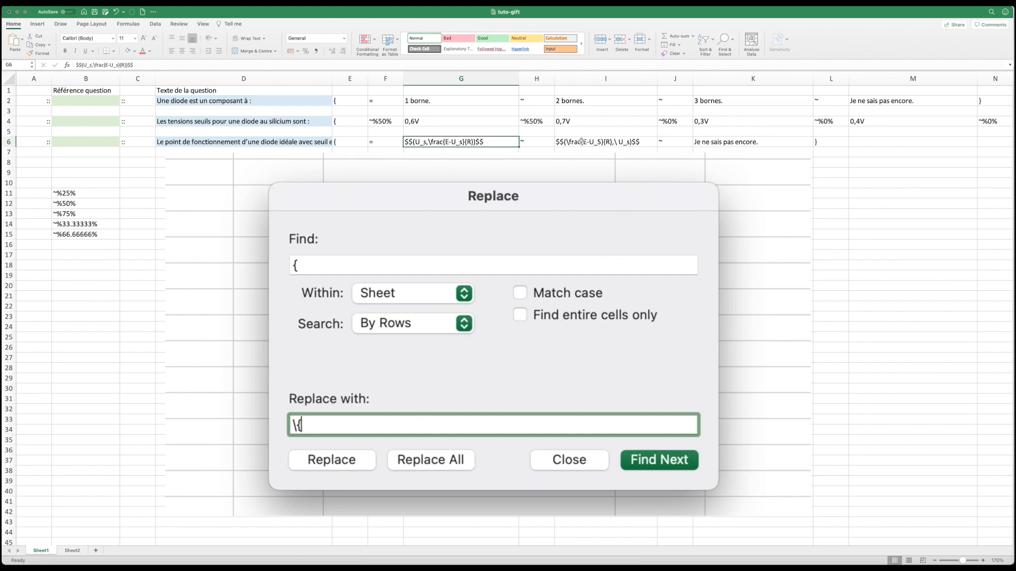
pyautogui.click(569, 459)
# - Add I6 to the G6 selection and replace { with \{ in both equation cells only
pyautogui.keyDown('super'); pyautogui.click(596, 142); pyautogui.keyUp('super')
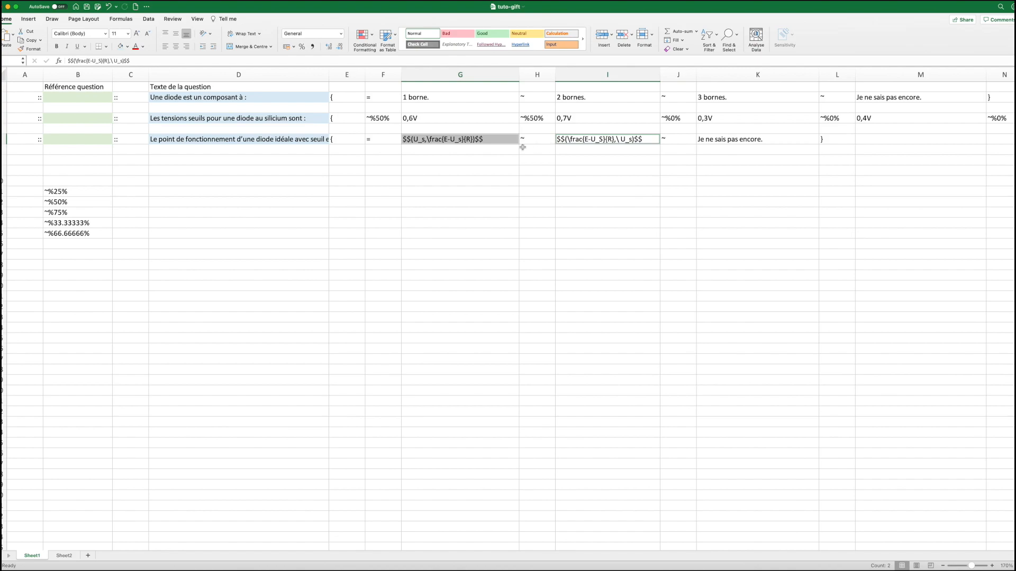
pyautogui.click(733, 39)
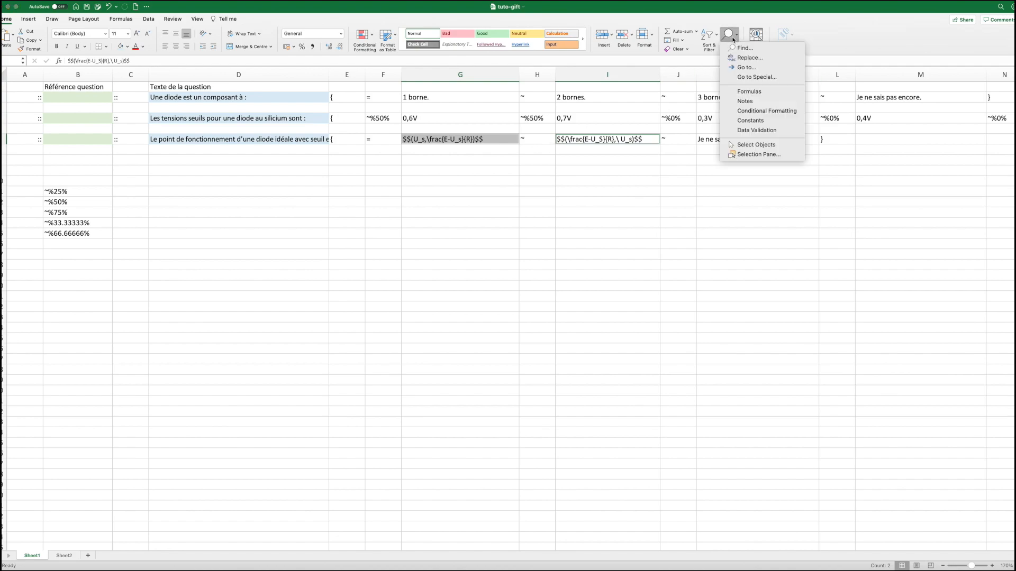
pyautogui.click(749, 57)
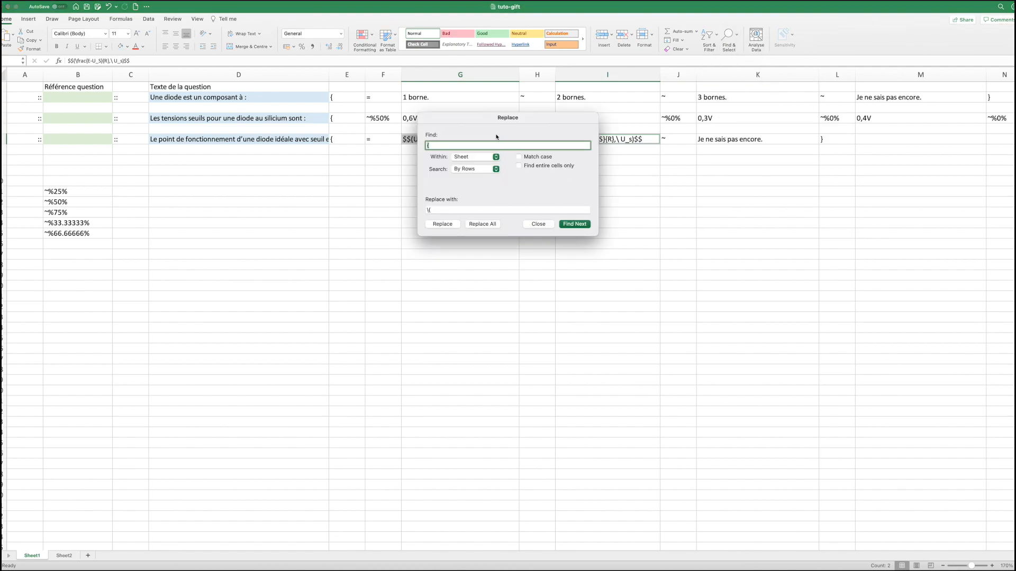
pyautogui.moveTo(483, 116); pyautogui.dragTo(440, 213)
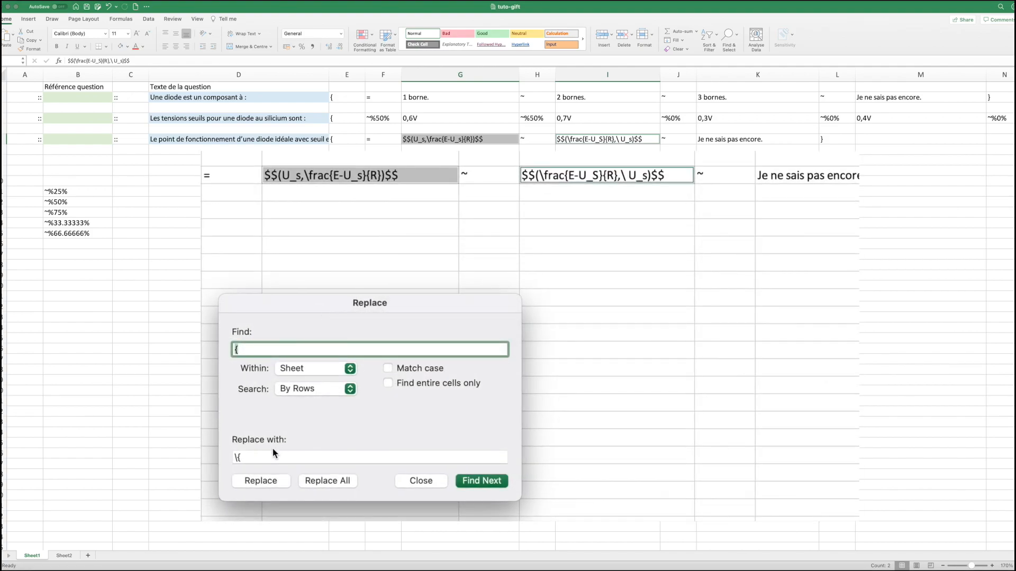
pyautogui.click(262, 483)
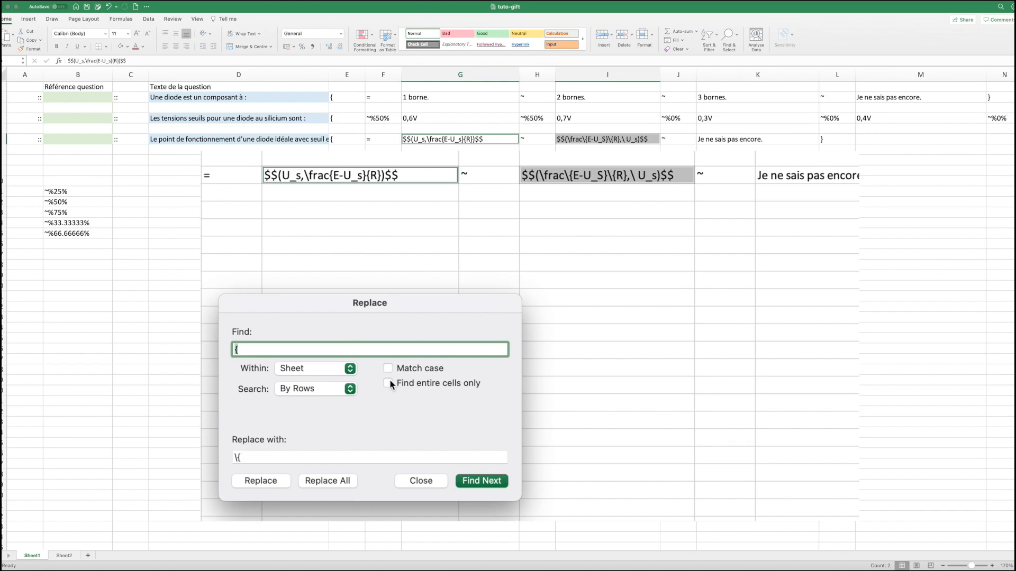
pyautogui.click(262, 482)
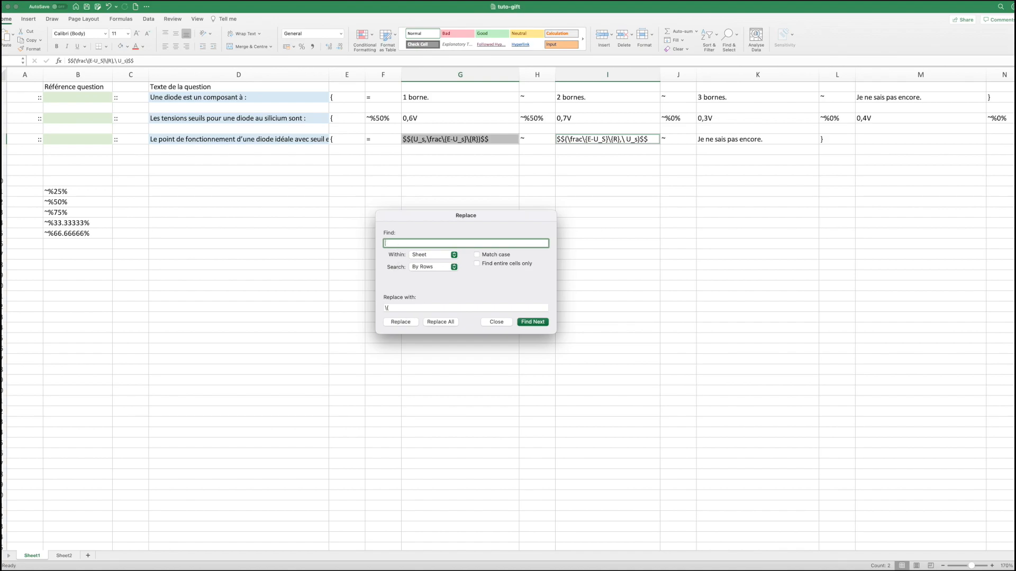
# - Replace } with \} in the two selected equation cells and close the Replace dialog
pyautogui.click(401, 307)
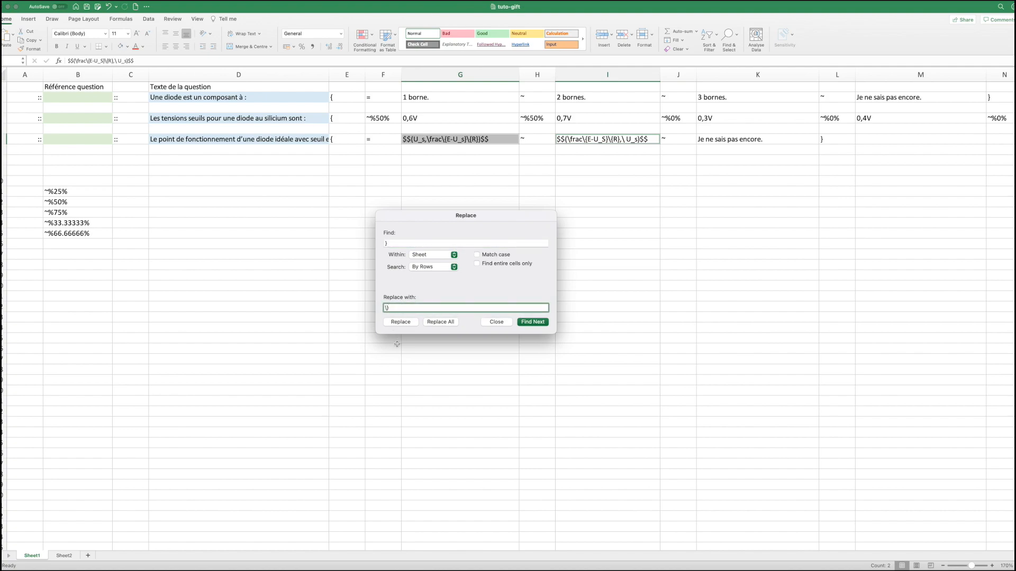
pyautogui.click(401, 323)
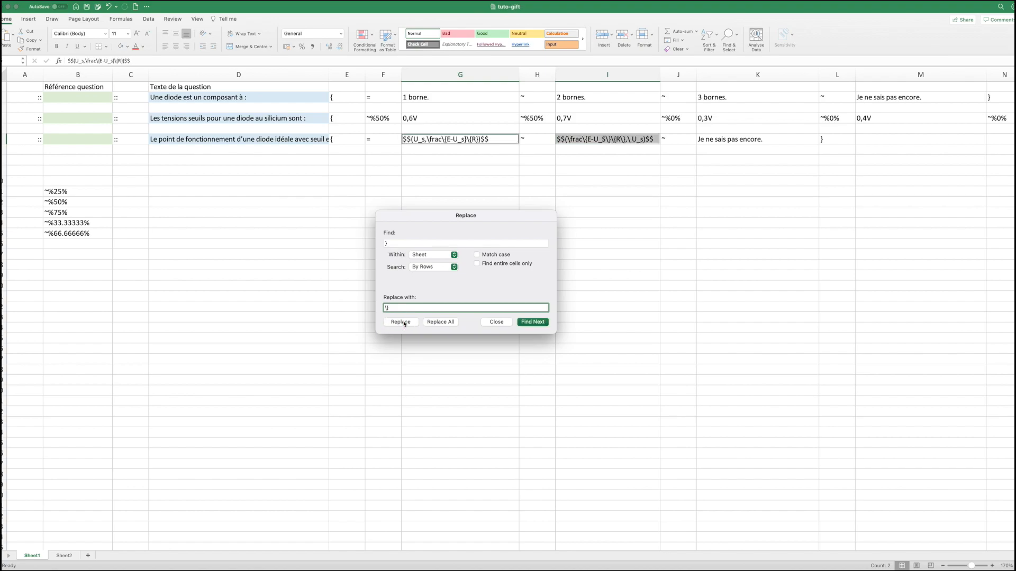
pyautogui.click(402, 322)
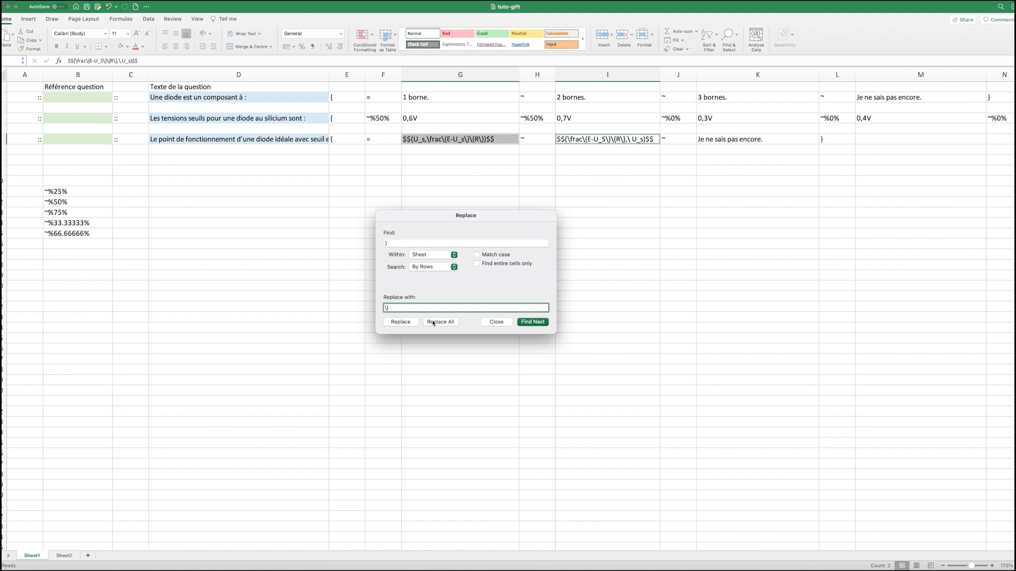
pyautogui.click(495, 321)
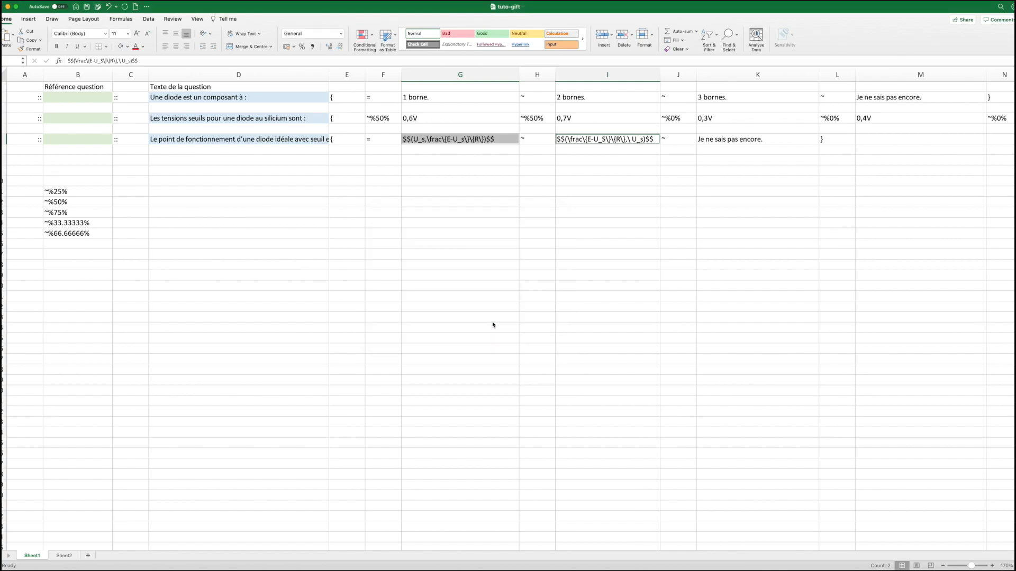
pyautogui.click(485, 319)
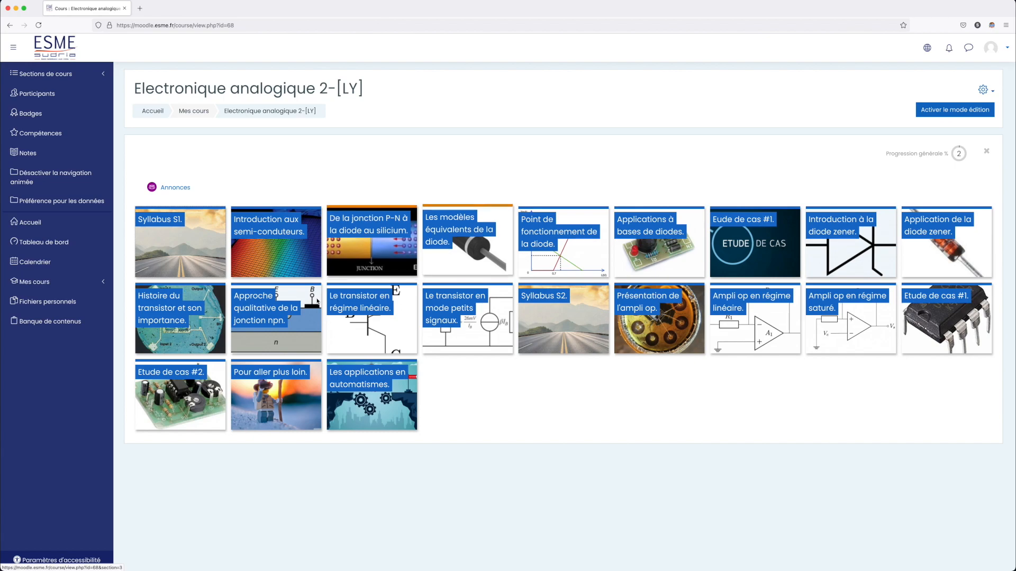
# - Switch to Moodle and open the question bank's import page for the course Electronique analogique 2-[LY]
pyautogui.click(36, 283)
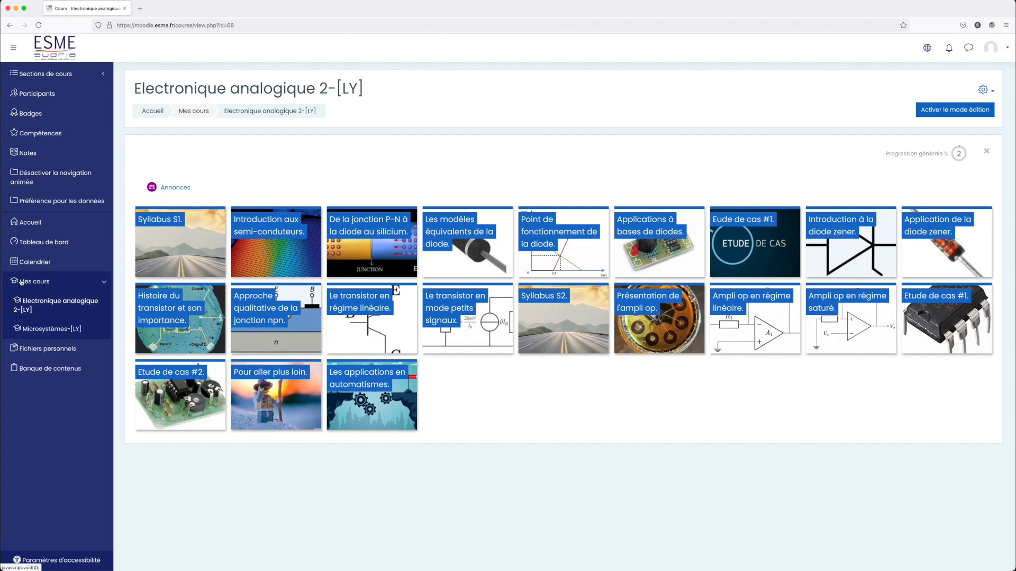
pyautogui.click(54, 302)
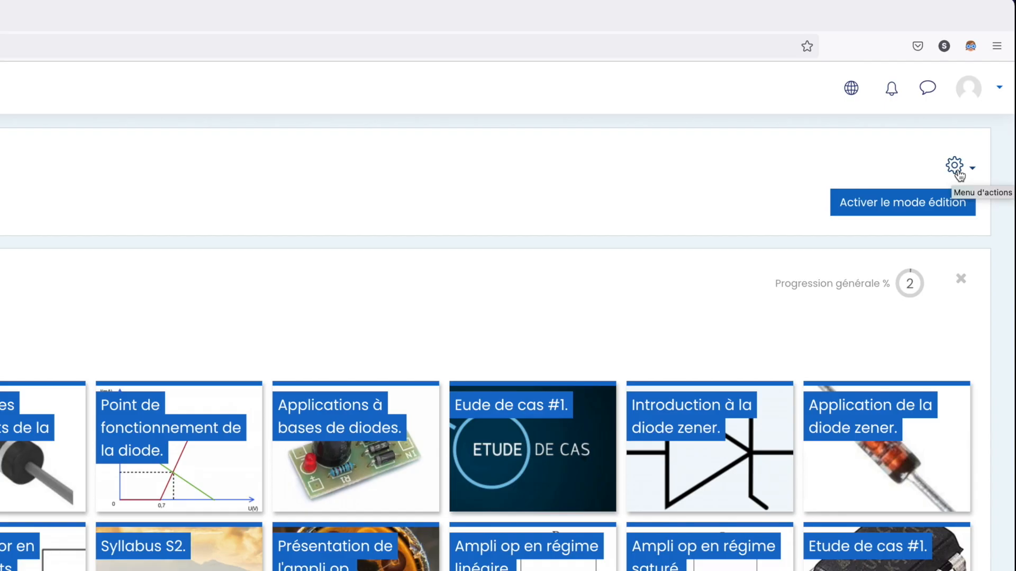
pyautogui.click(983, 91)
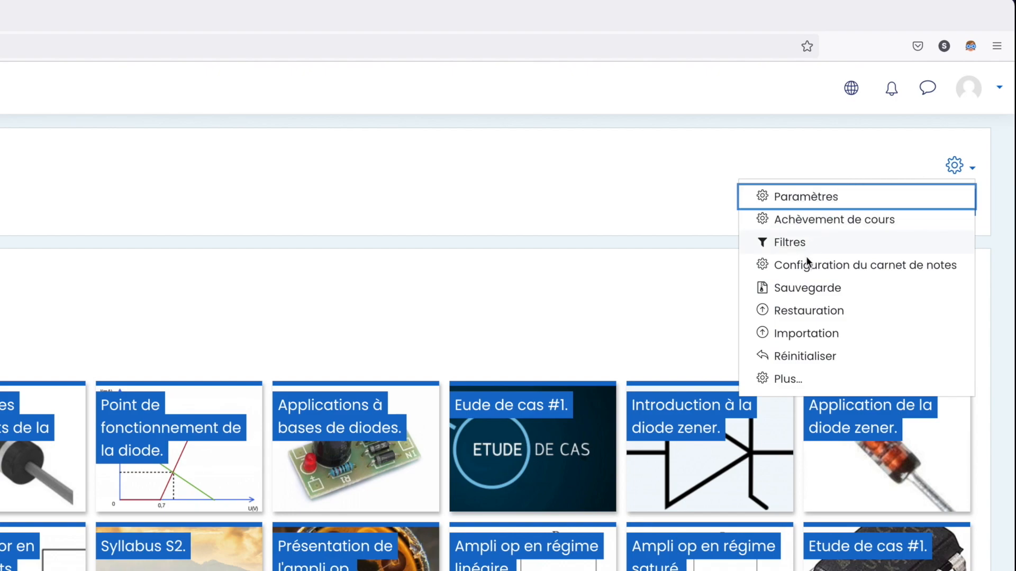
pyautogui.click(788, 379)
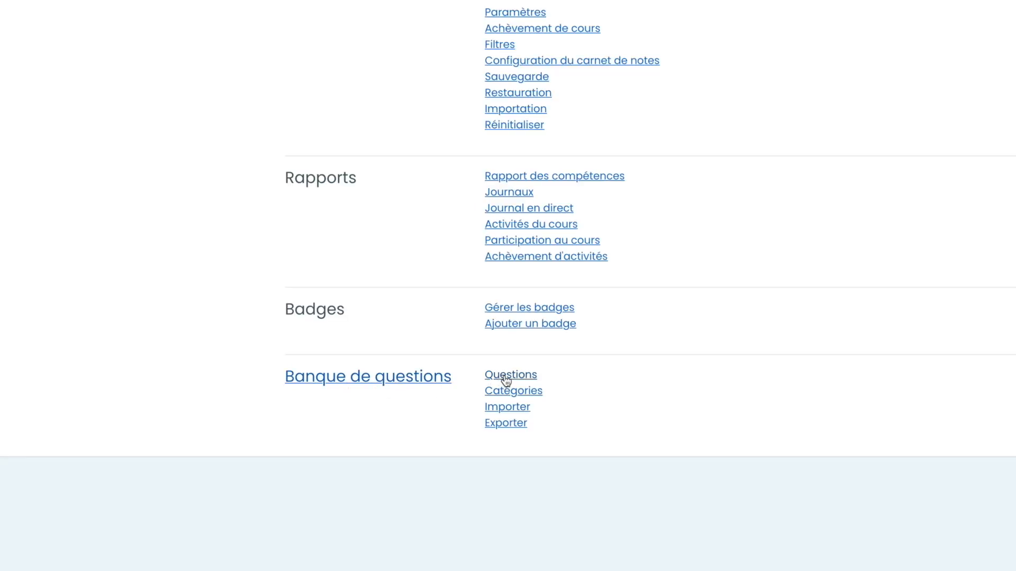
pyautogui.click(506, 410)
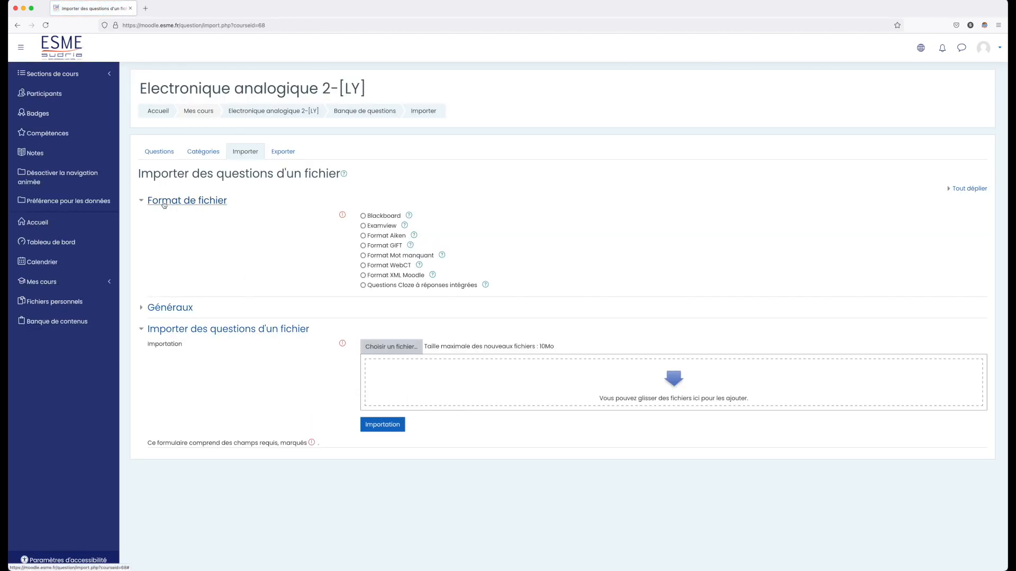
# - Import the questions from tuto-gift.txt in GIFT format and continue to the question bank
pyautogui.click(363, 246)
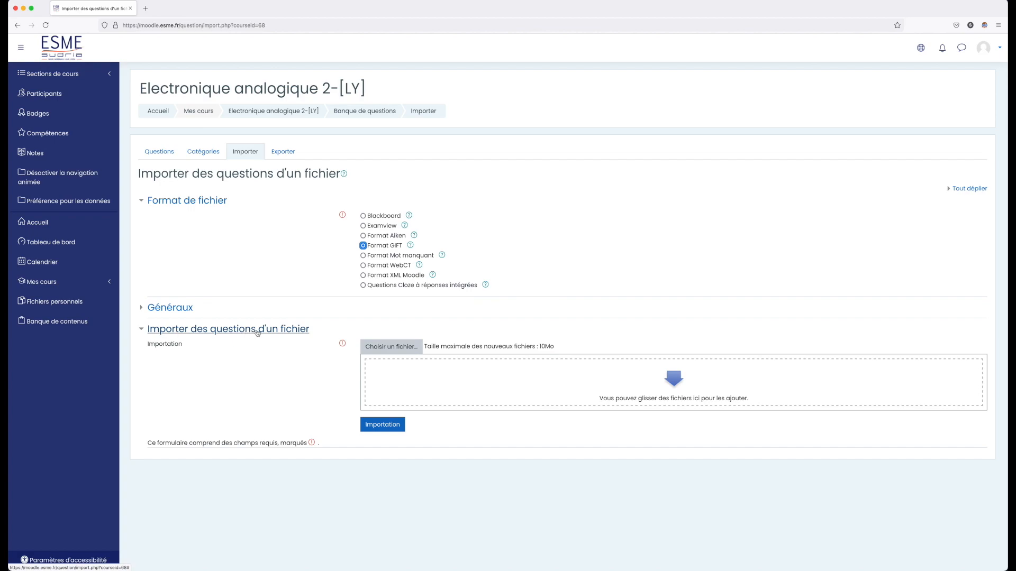
pyautogui.click(391, 346)
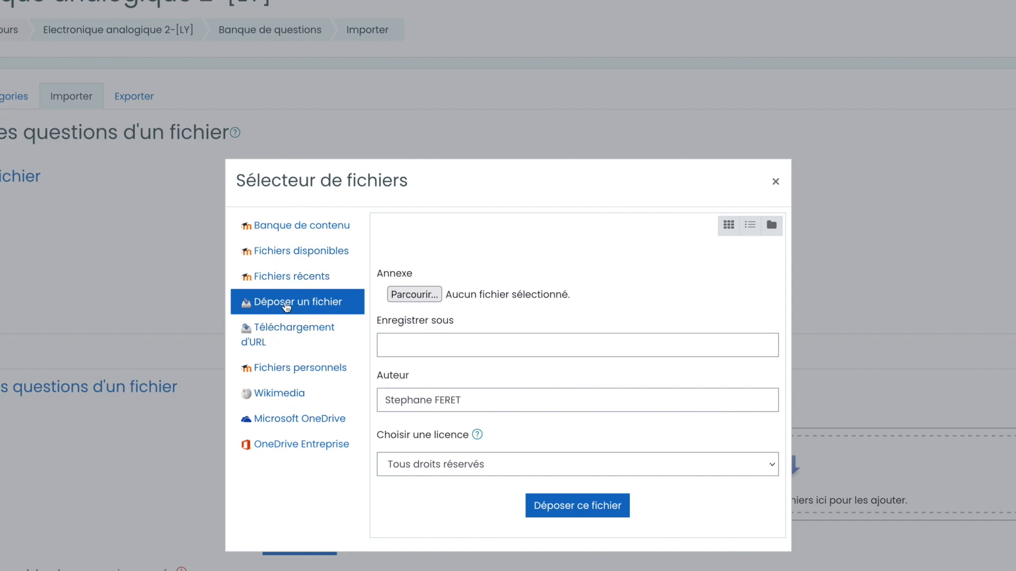
pyautogui.click(407, 296)
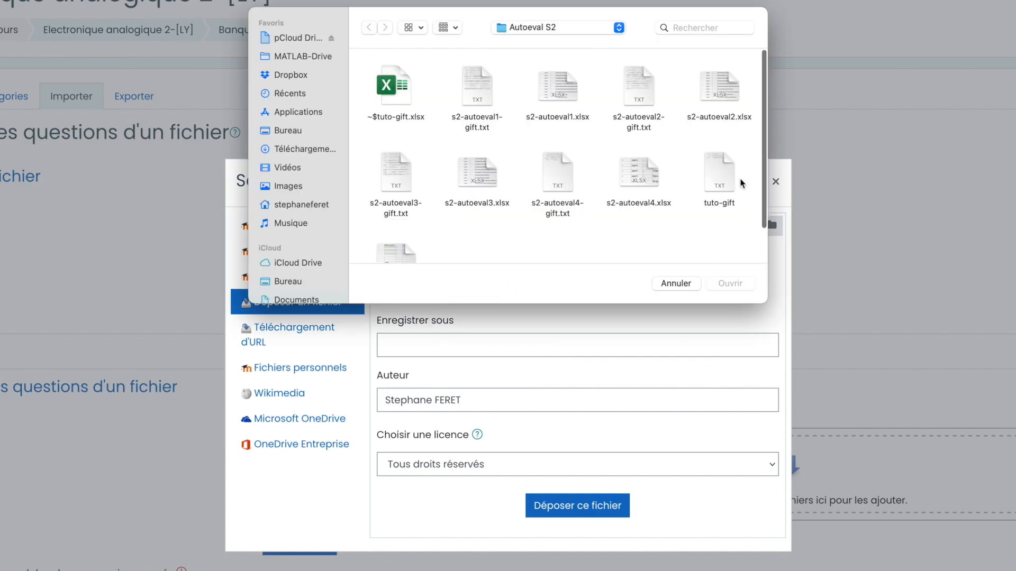
pyautogui.click(720, 168)
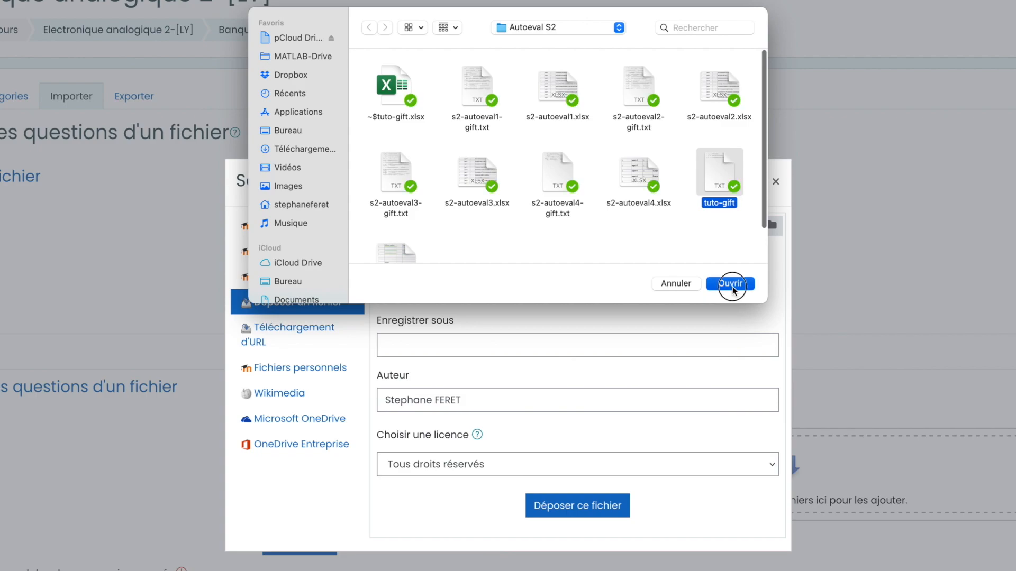
pyautogui.click(730, 283)
pyautogui.click(571, 507)
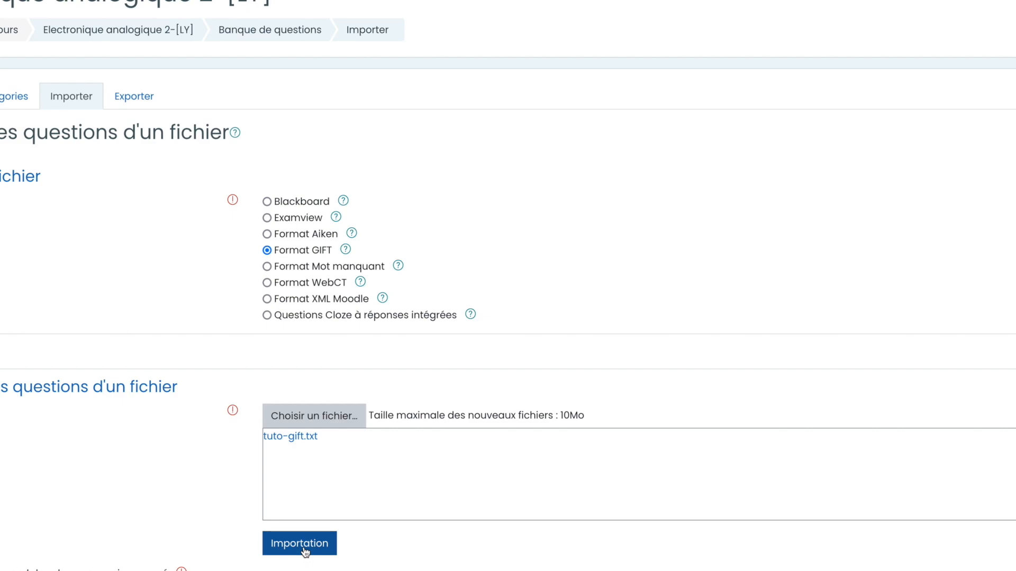
pyautogui.click(305, 550)
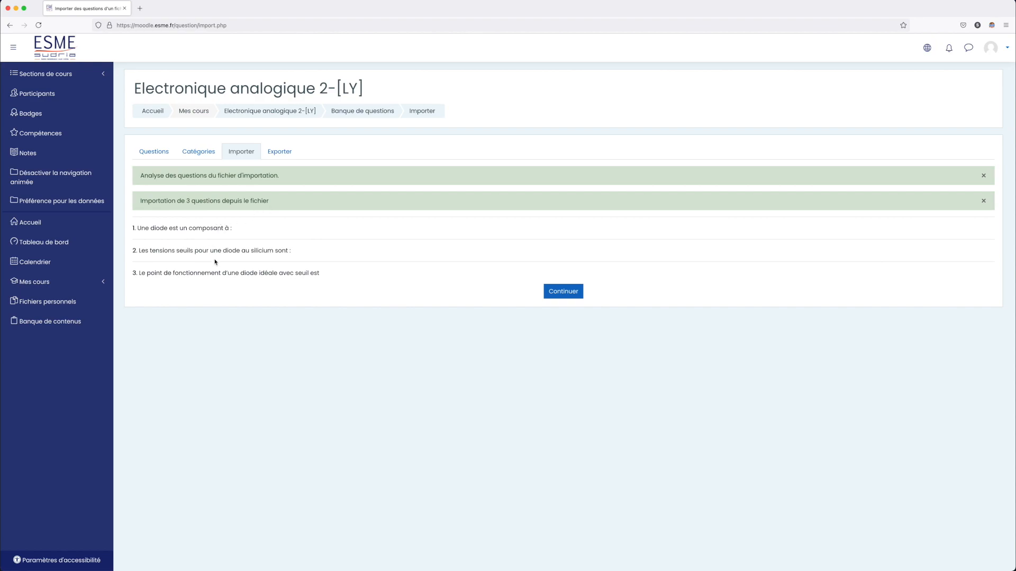
pyautogui.click(563, 291)
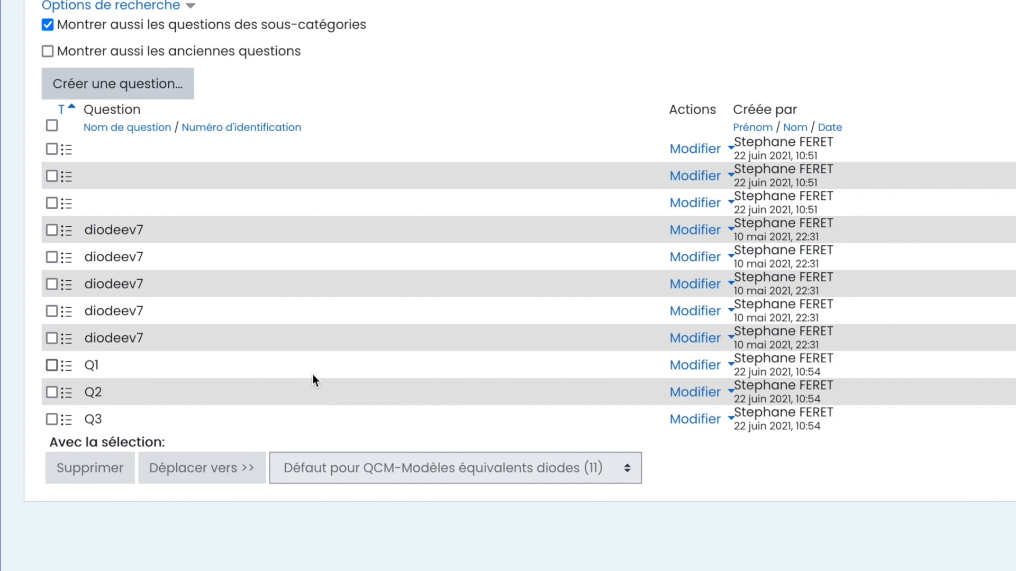
# - Preview imported question Q1 to check its text and answer choices, and close the preview
pyautogui.click(691, 370)
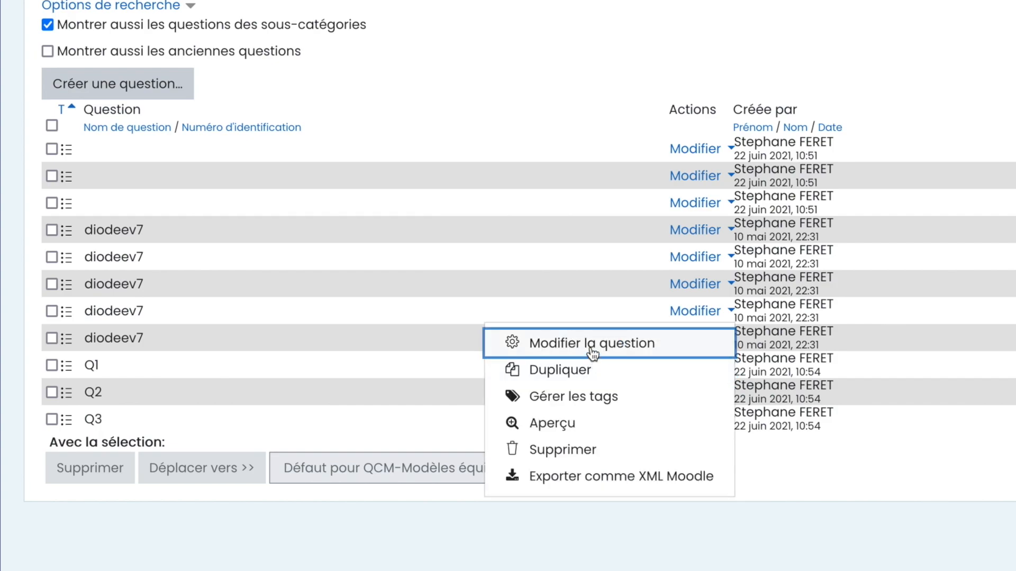
pyautogui.click(553, 426)
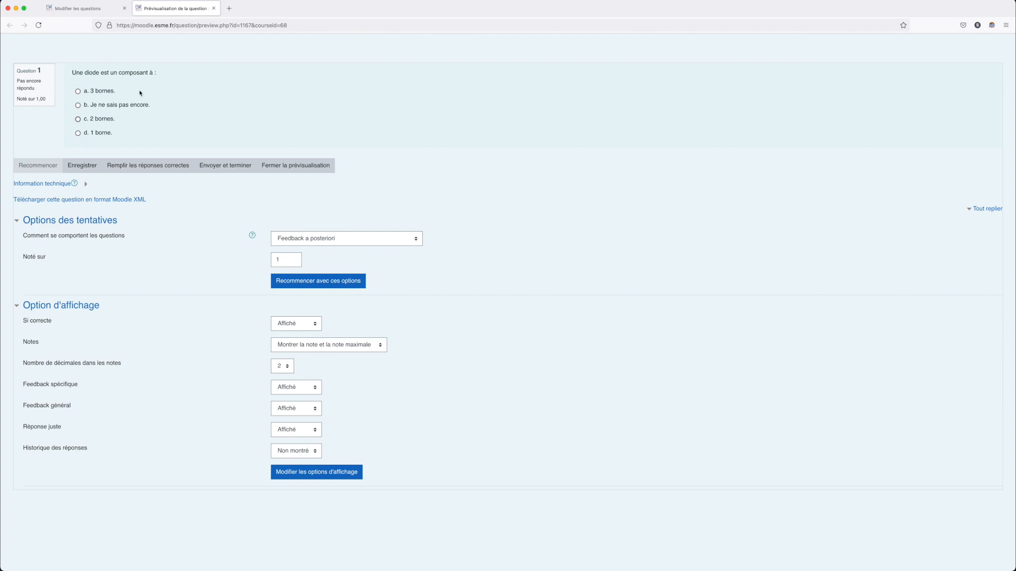
pyautogui.click(214, 8)
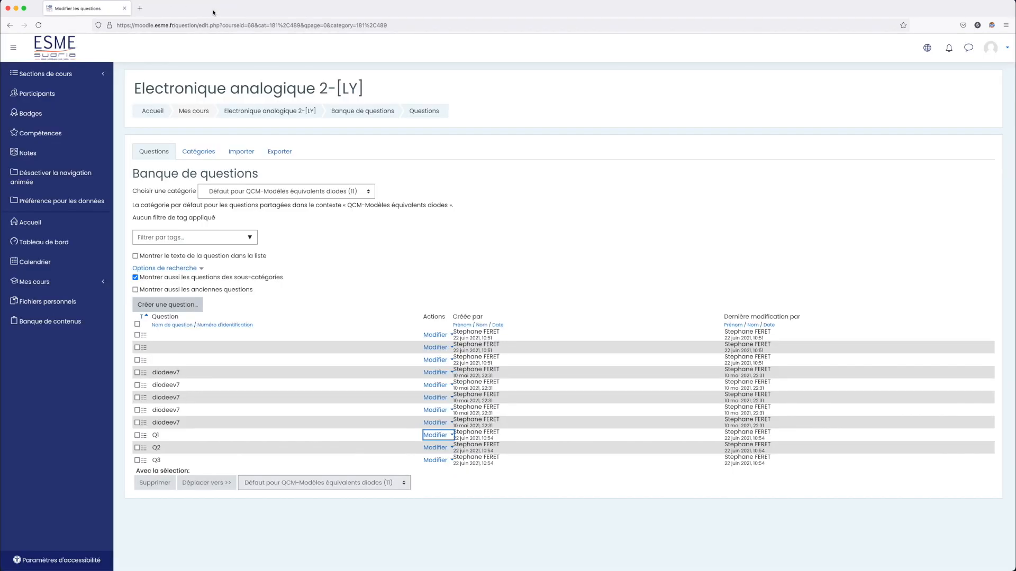
# - Preview question Q2 on the silicon diode's threshold voltages to check its answer choices, and close the preview
pyautogui.click(451, 448)
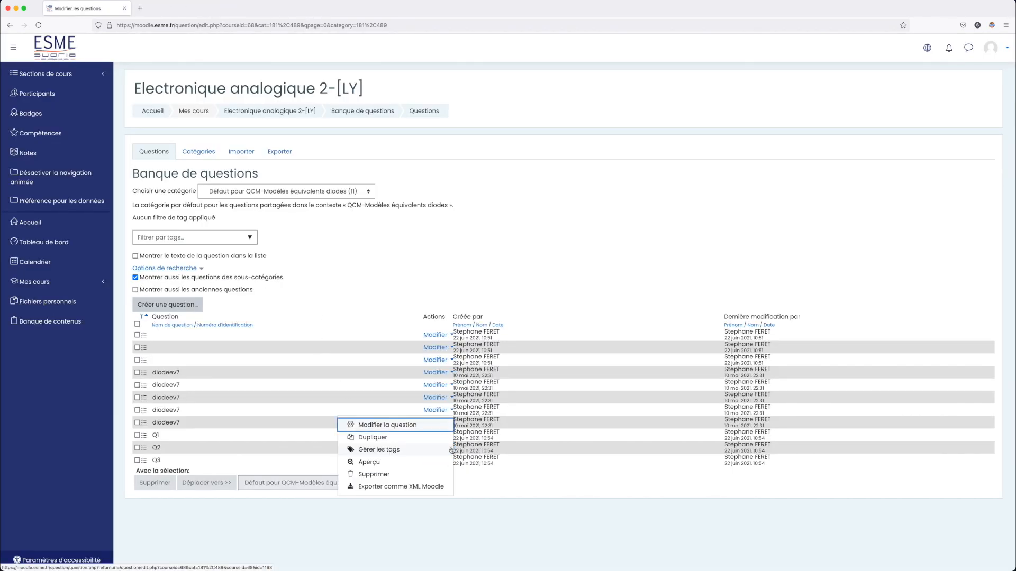
pyautogui.click(388, 465)
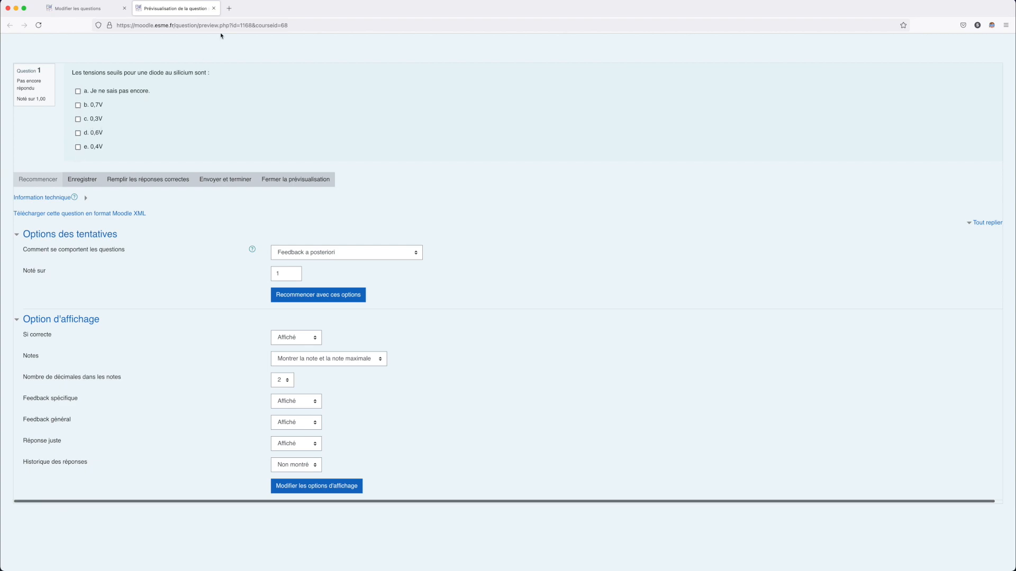
pyautogui.click(214, 8)
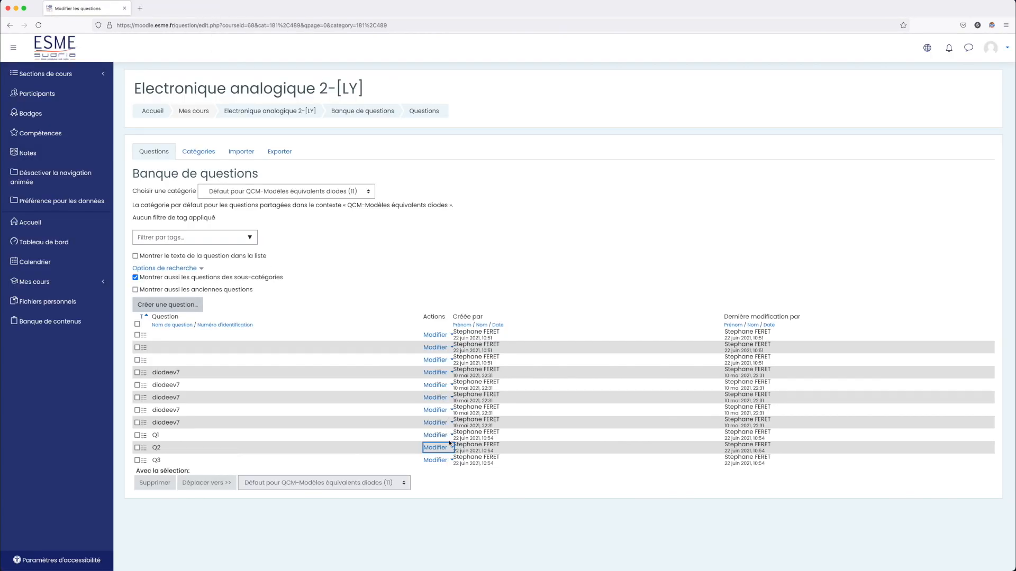
# - Preview question Q3 to check how its LaTeX equation answers render, and close the preview
pyautogui.click(450, 460)
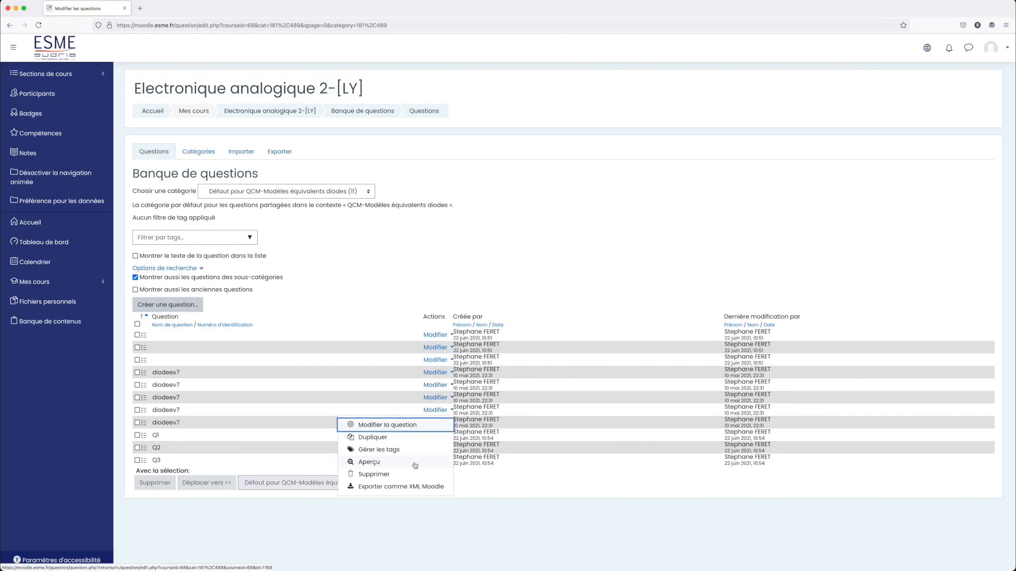
pyautogui.click(398, 464)
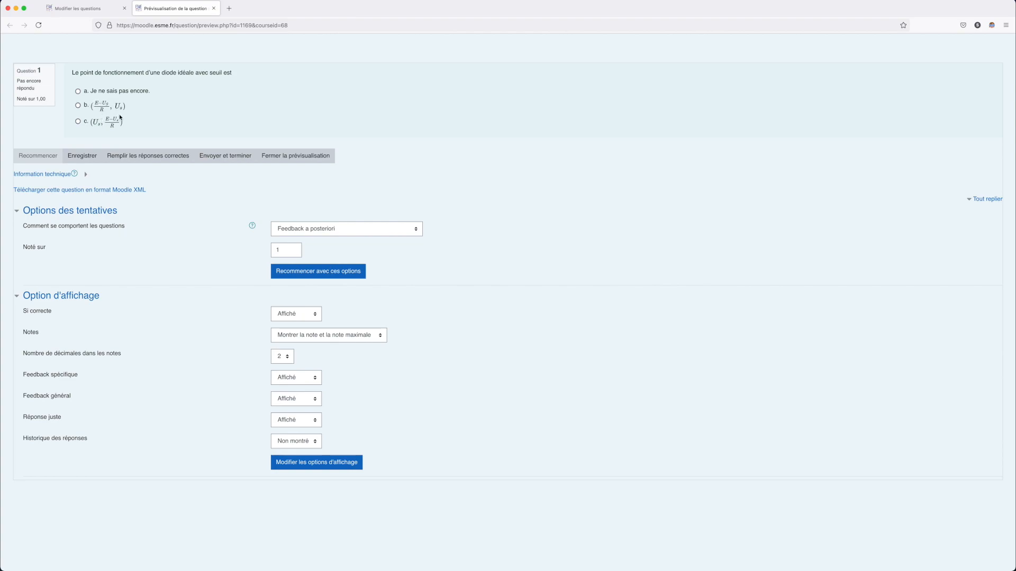
pyautogui.click(213, 8)
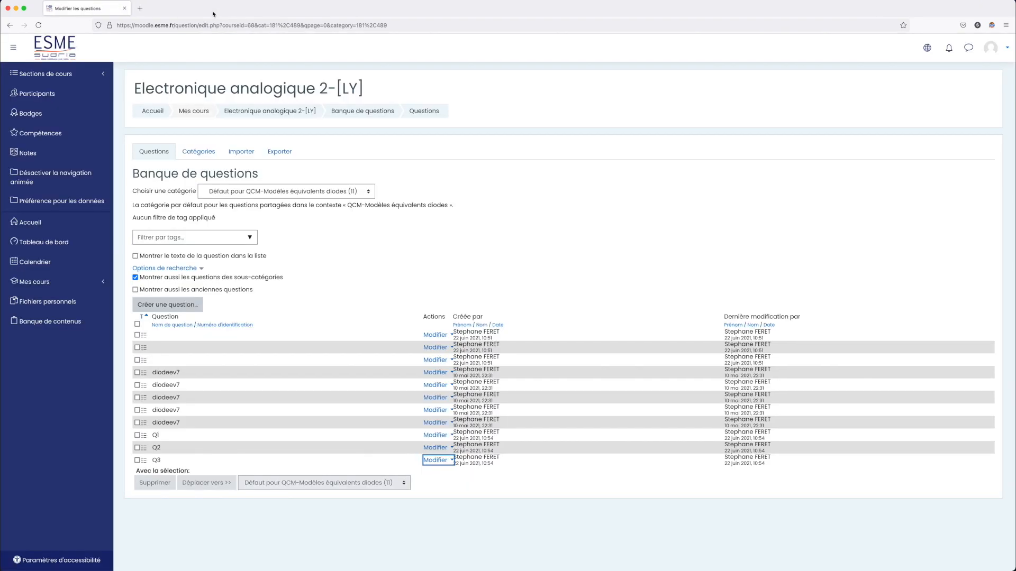